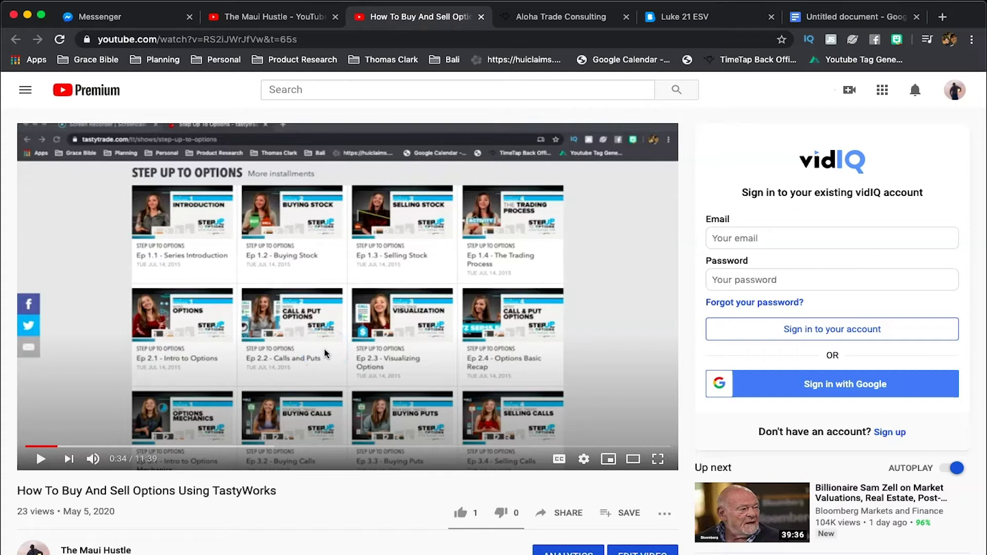
Step: Jump the tastyworks tutorial video to 2:25, where the TSLA sell strangle order appears
click(359, 361)
click(255, 365)
click(160, 446)
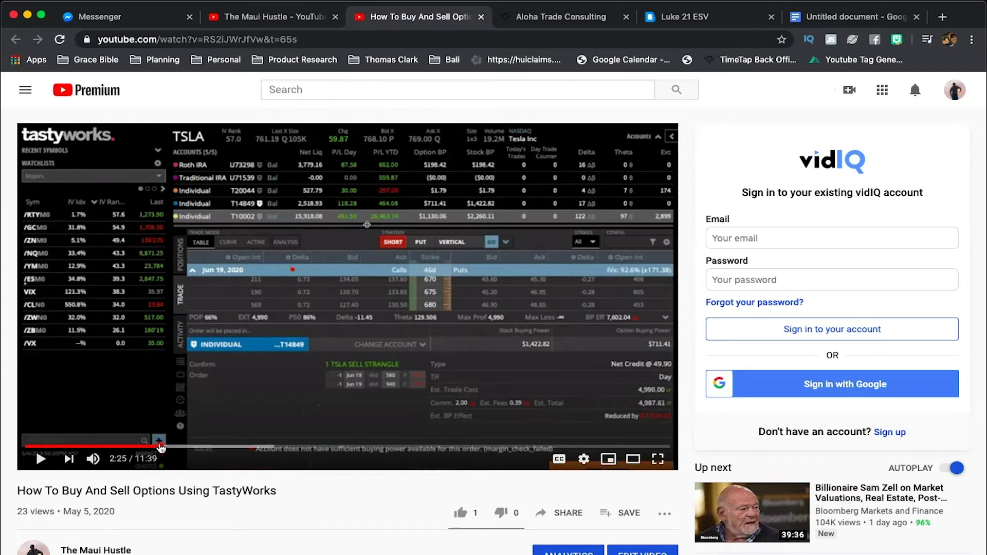
click(164, 435)
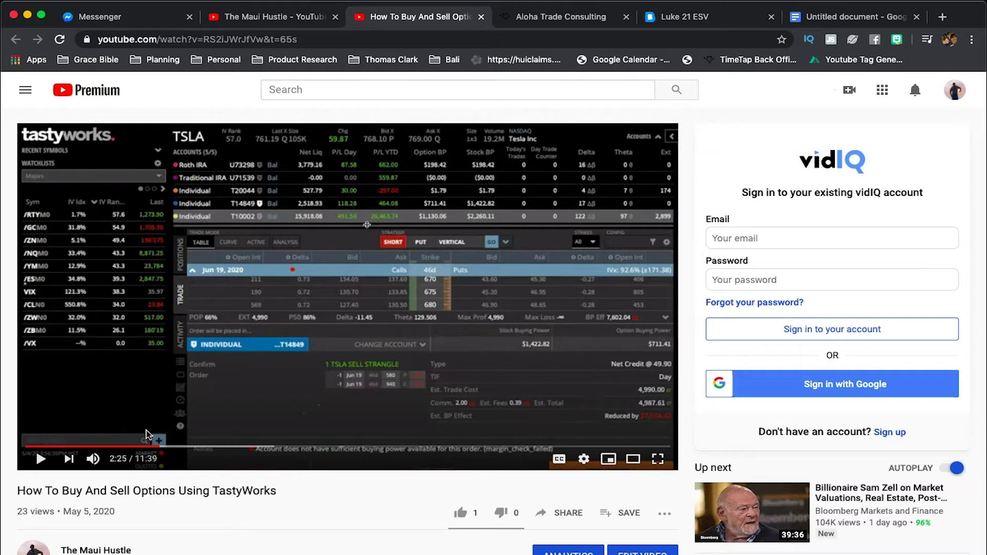
Step: Move from tastytrade's Ep 4.4 Trader's Checklist page to tastyworks showing DBA's option chain
click(351, 403)
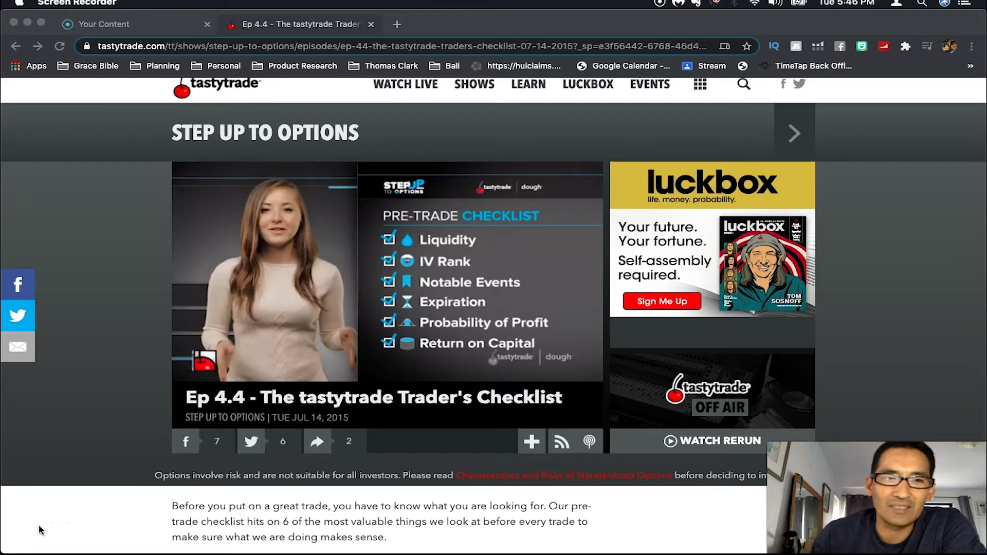
click(372, 248)
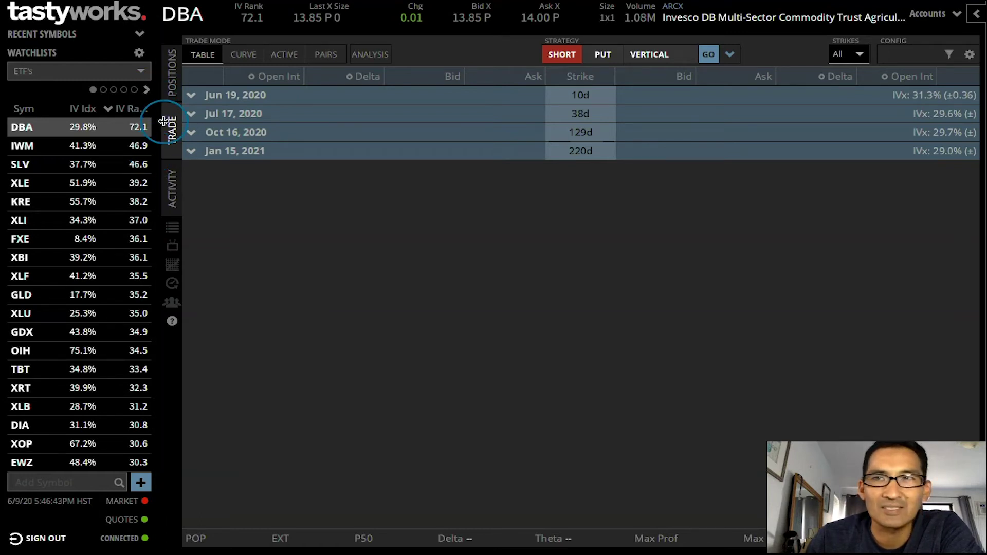
Step: Expand the Accounts panel to show each account's balances and P/L above DBA's chain
mouse_move(149, 2)
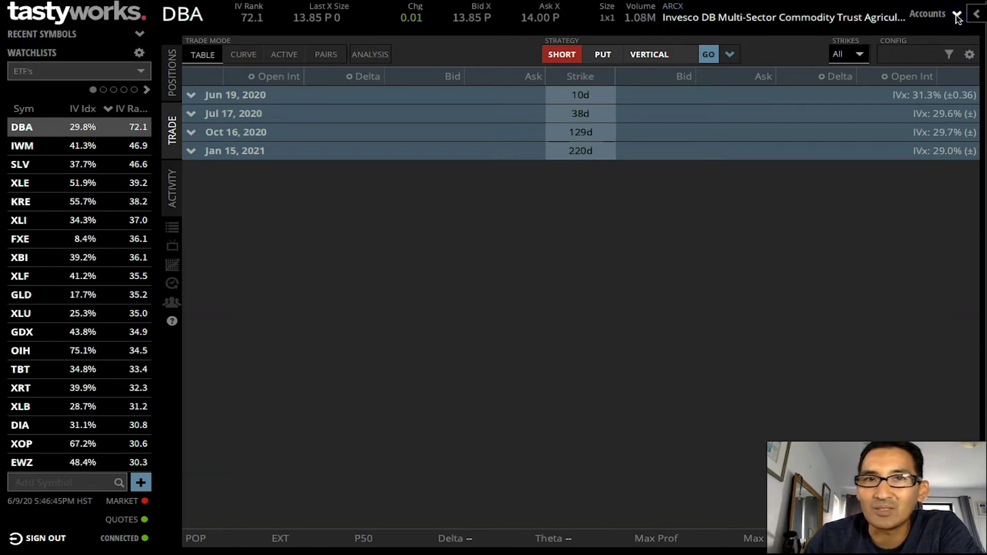
click(959, 17)
click(959, 17)
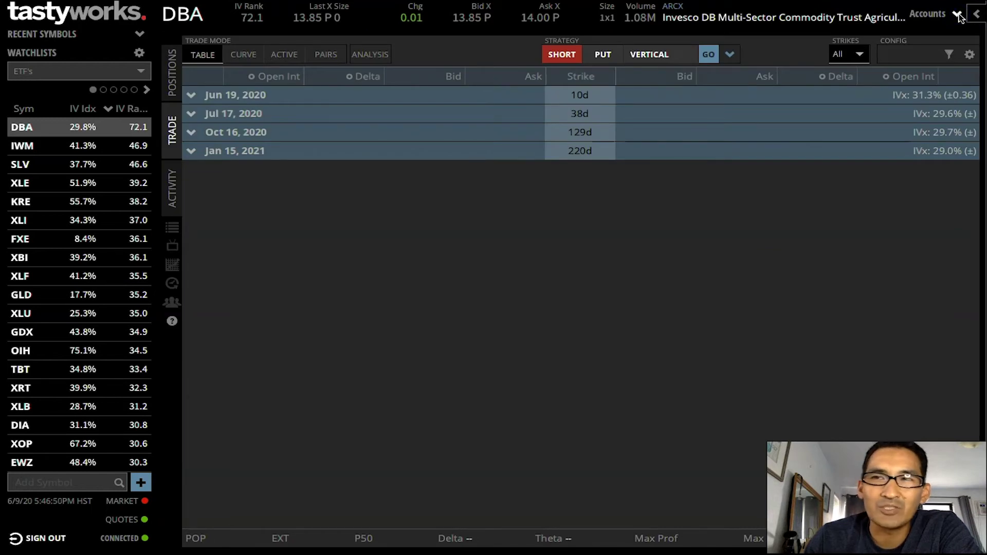
click(959, 17)
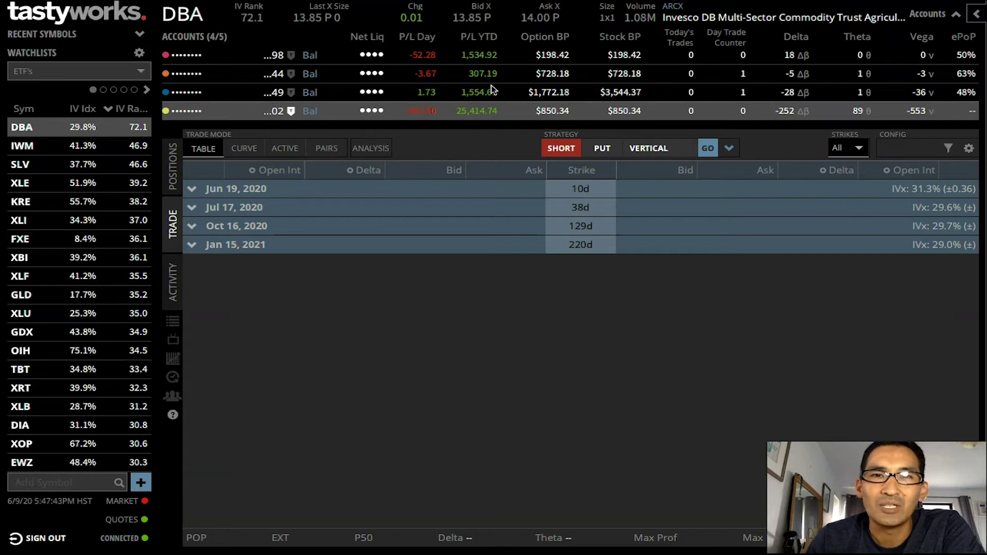
Step: Widen the ETF watchlist so Last and Chg columns appear, showing DBA at 13.85
click(503, 71)
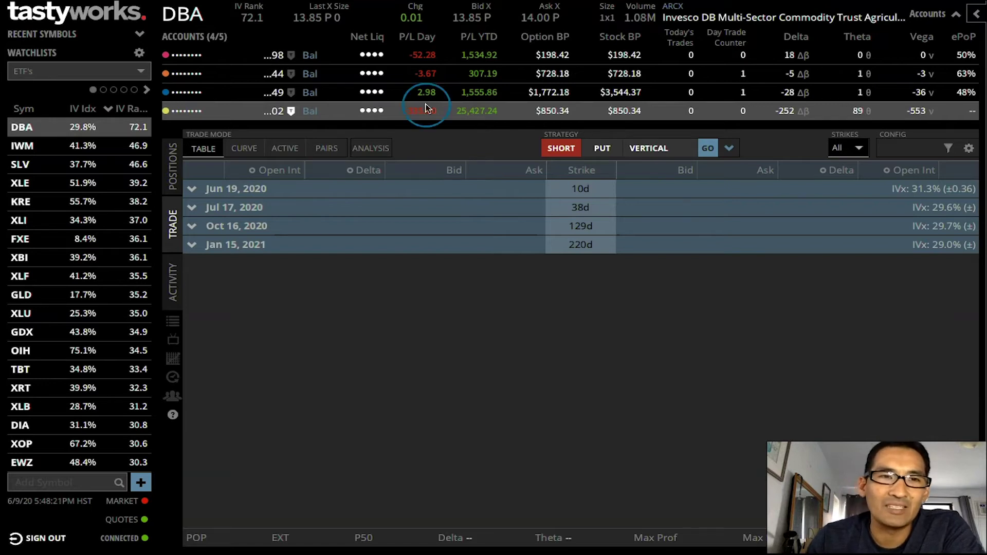
drag(159, 140, 282, 146)
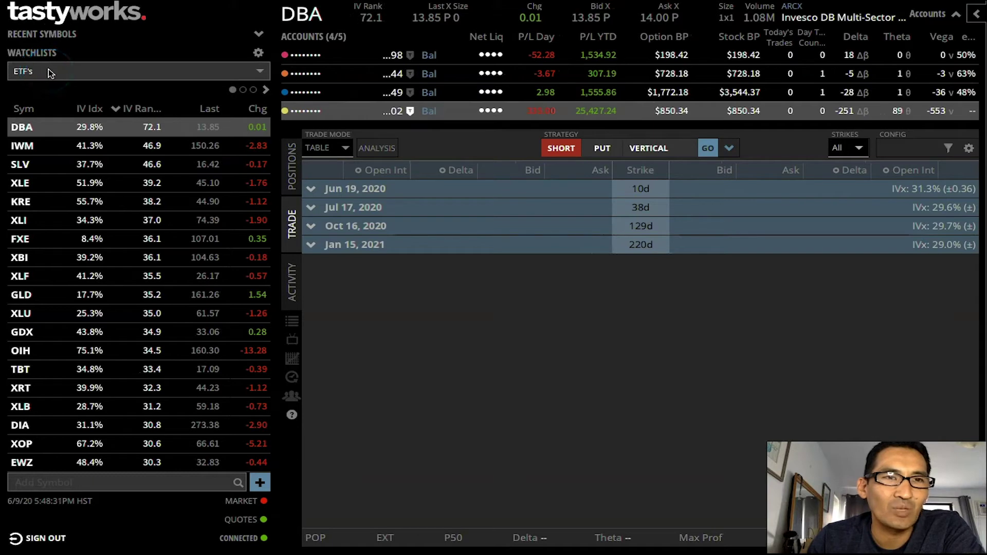
Step: Sort the ETF watchlist by IV Idx descending, with INO leading at 207.3%, and load INO's chain
click(88, 110)
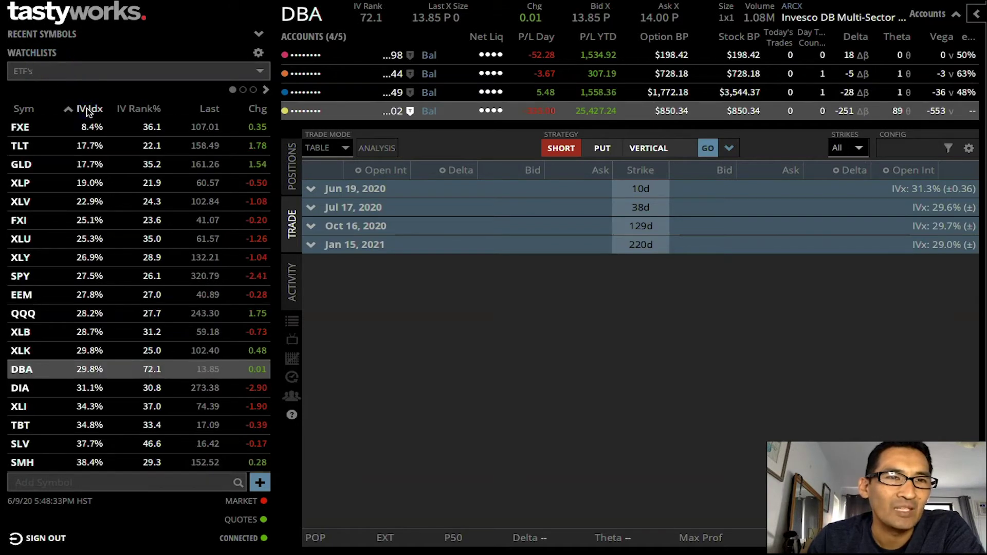
click(88, 110)
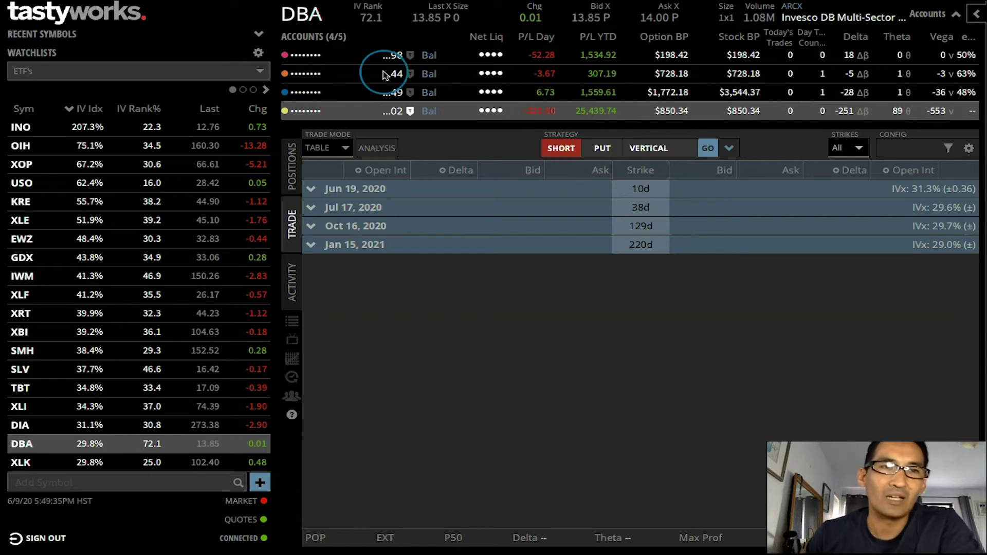
click(83, 109)
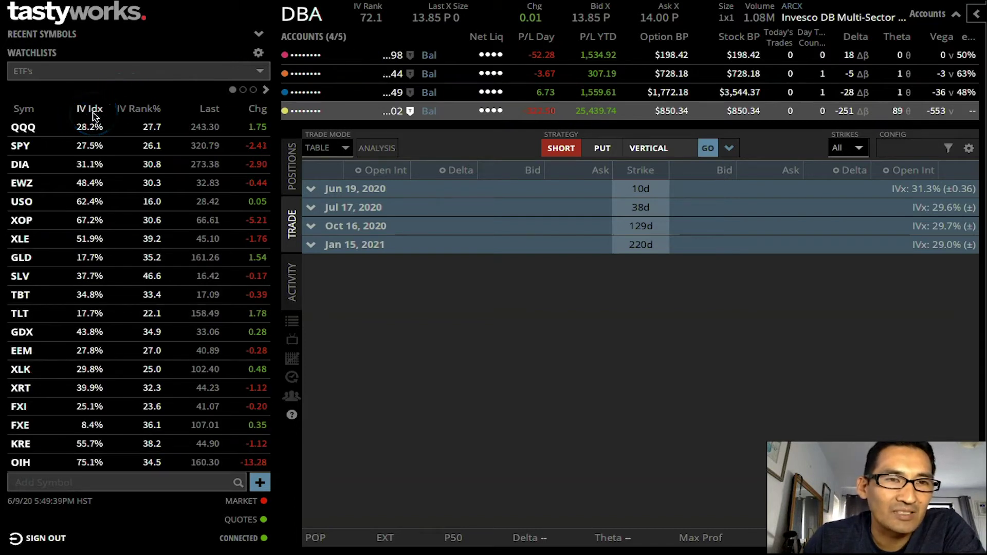
click(91, 110)
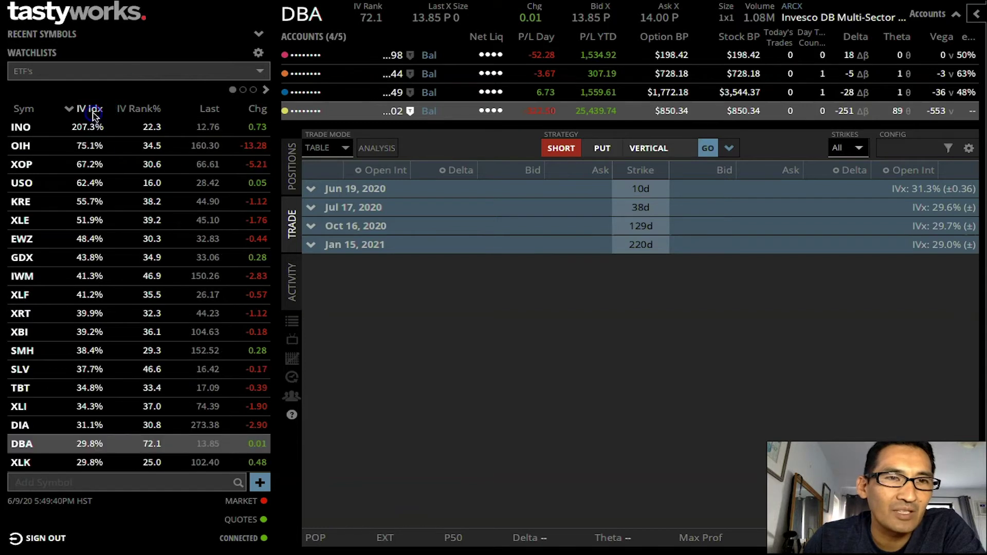
click(24, 129)
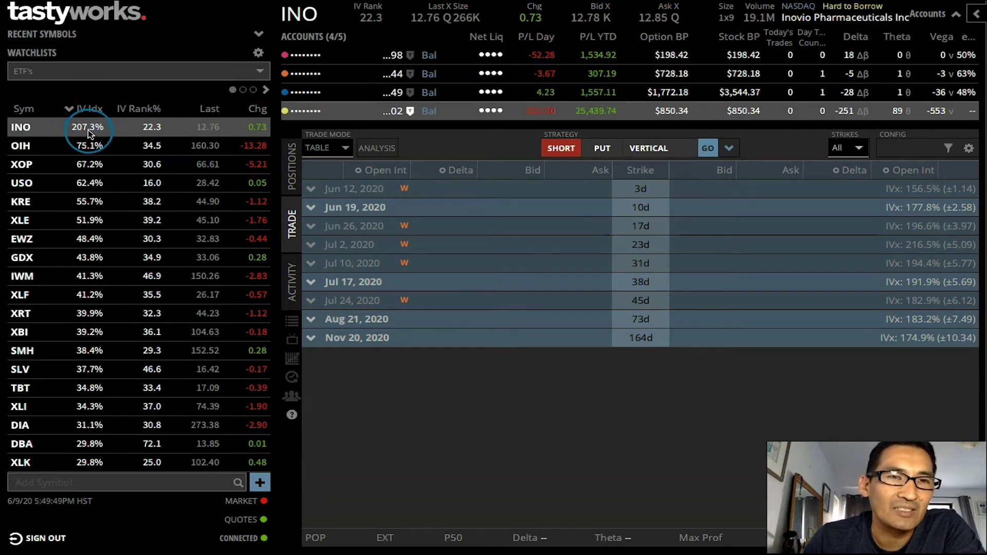
Step: Show INO's 1-year daily price chart instead of its option chain
click(293, 358)
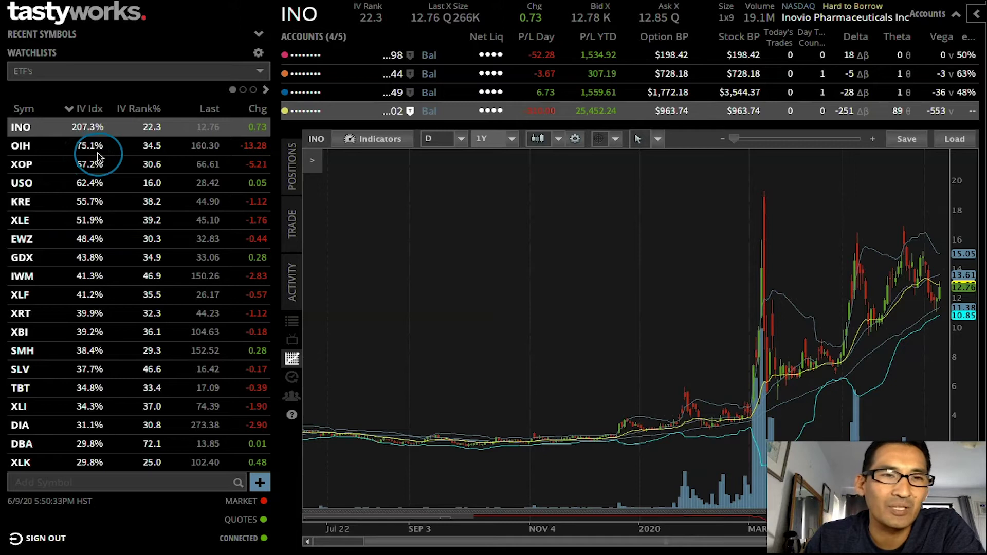
Step: Chart OIH, the second-highest IV Idx ETF at 75.1%, instead of INO
click(20, 146)
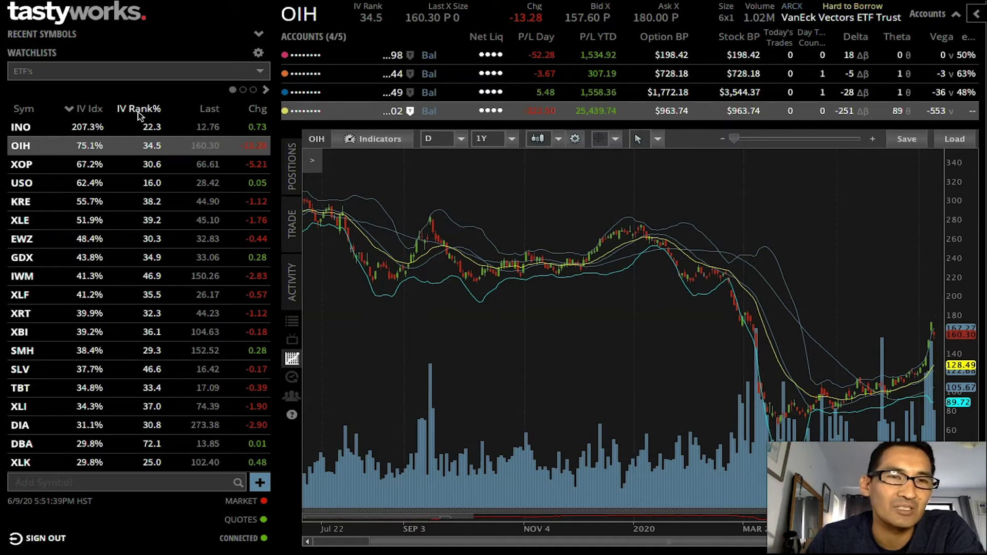
Step: Sort the watchlist by Last price descending with SPY at 320.79, check GLD, then return to OIH
click(206, 113)
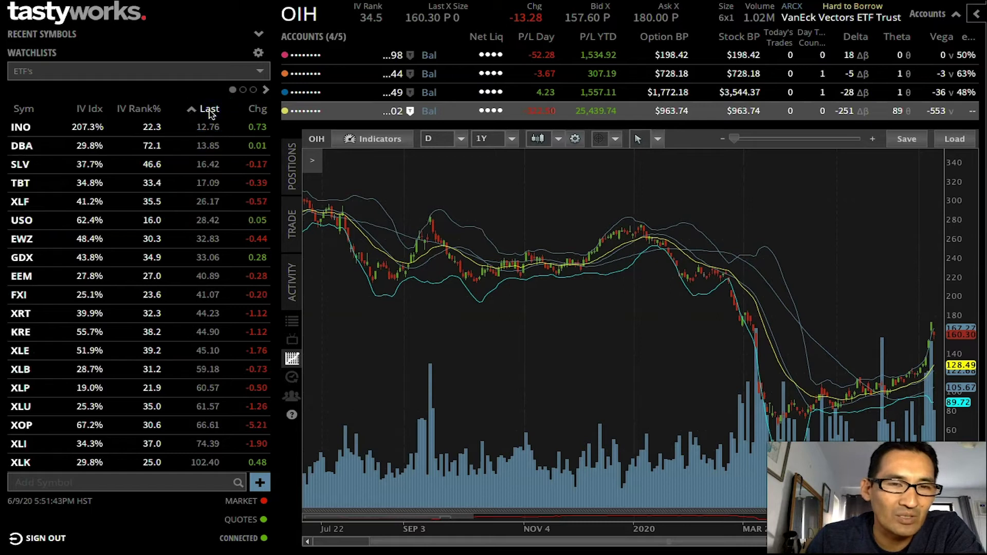
click(209, 112)
drag(209, 112, 204, 185)
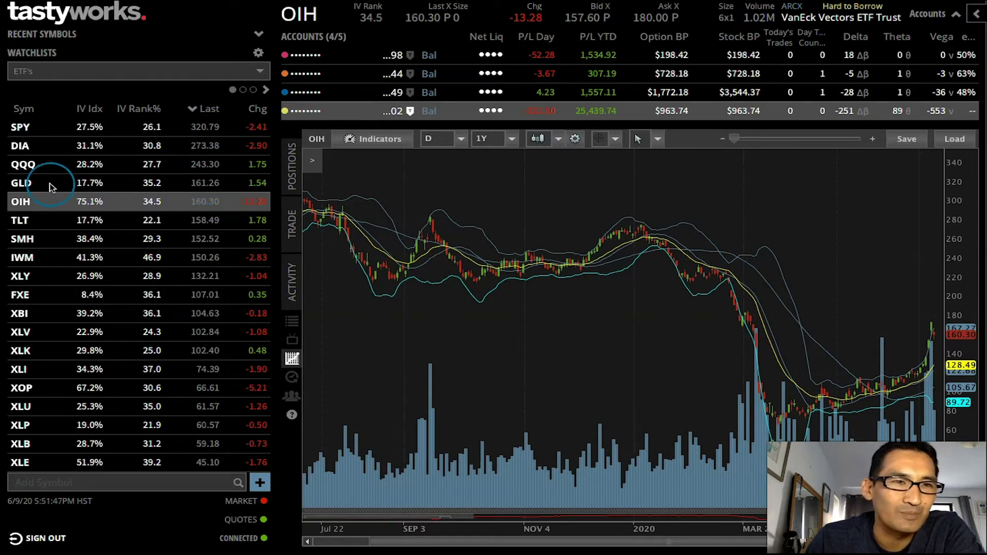
click(19, 186)
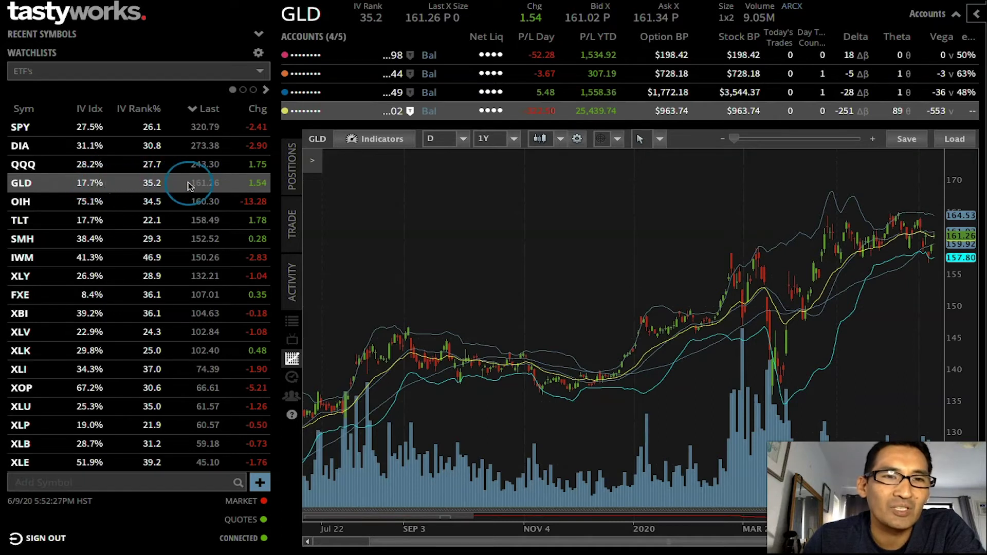
click(88, 204)
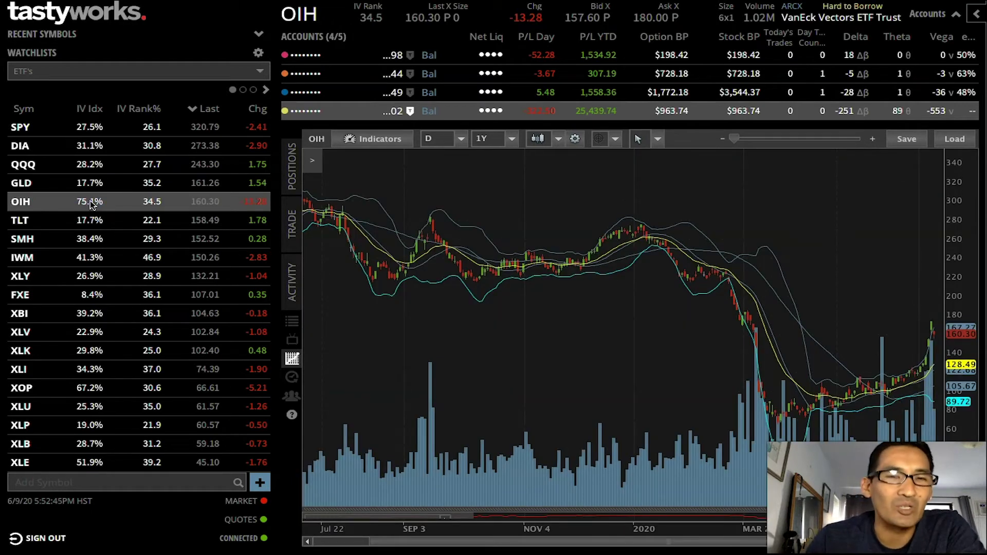
Step: Stage a short GLD Jul 17, 2020 161 put at a 3.25 limit and review the order
click(291, 222)
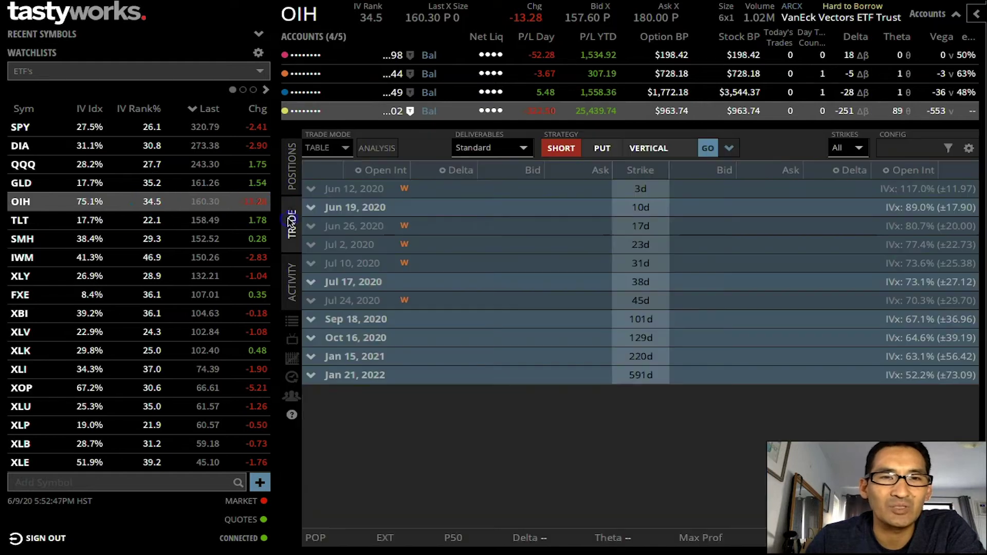
click(23, 183)
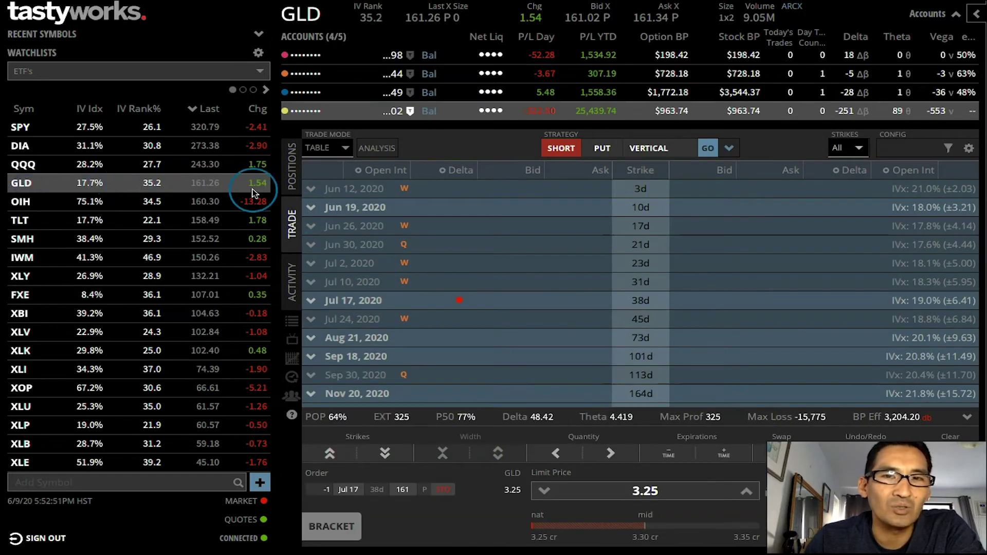
click(643, 303)
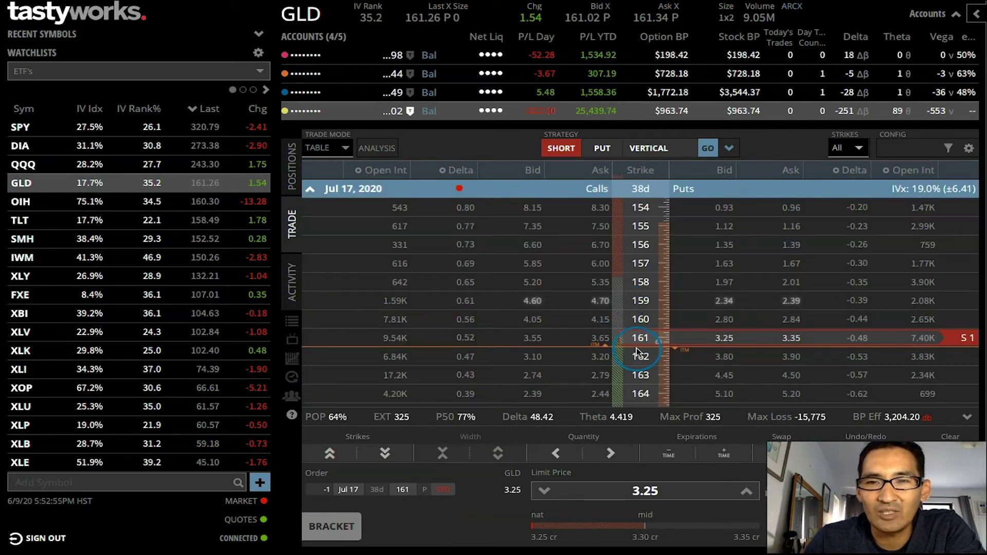
click(451, 92)
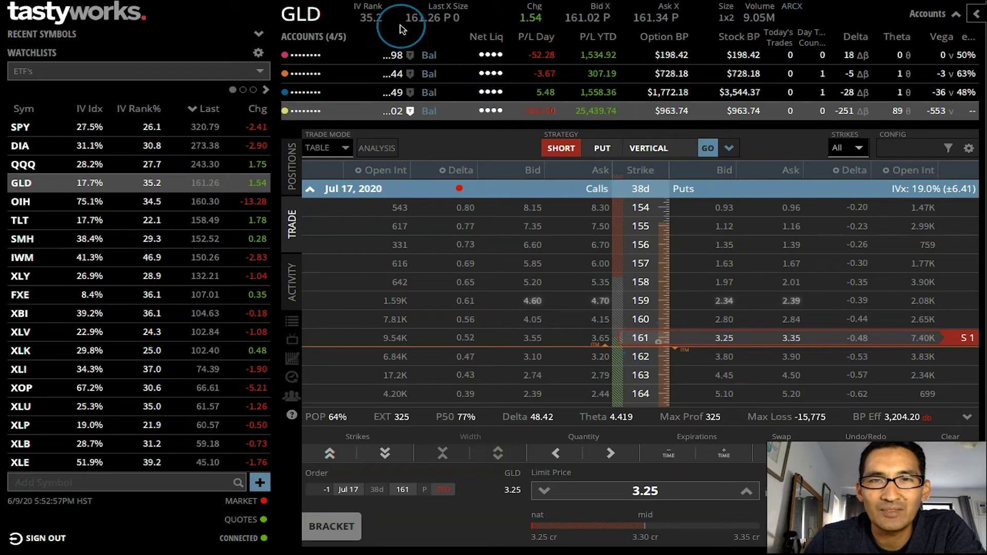
click(605, 319)
click(632, 340)
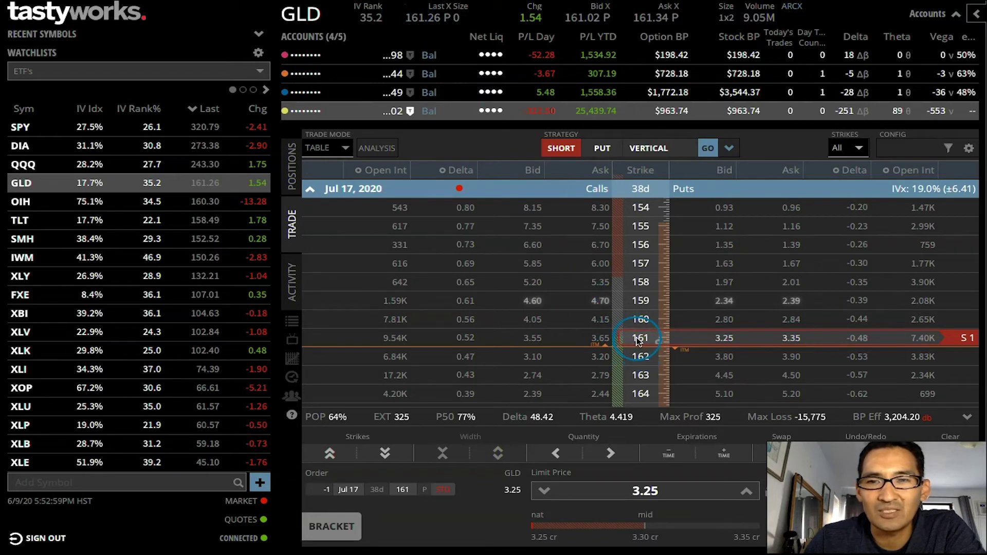
click(790, 339)
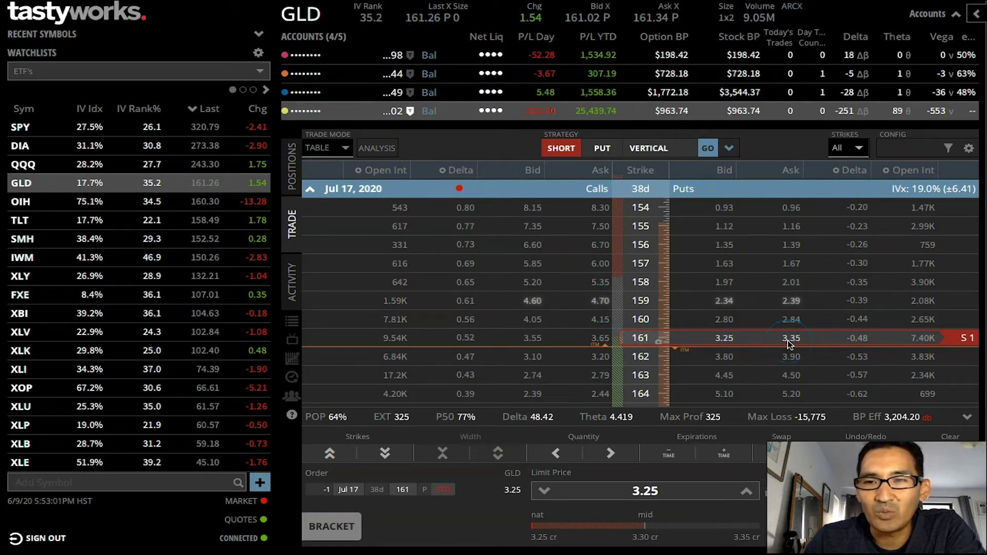
click(790, 340)
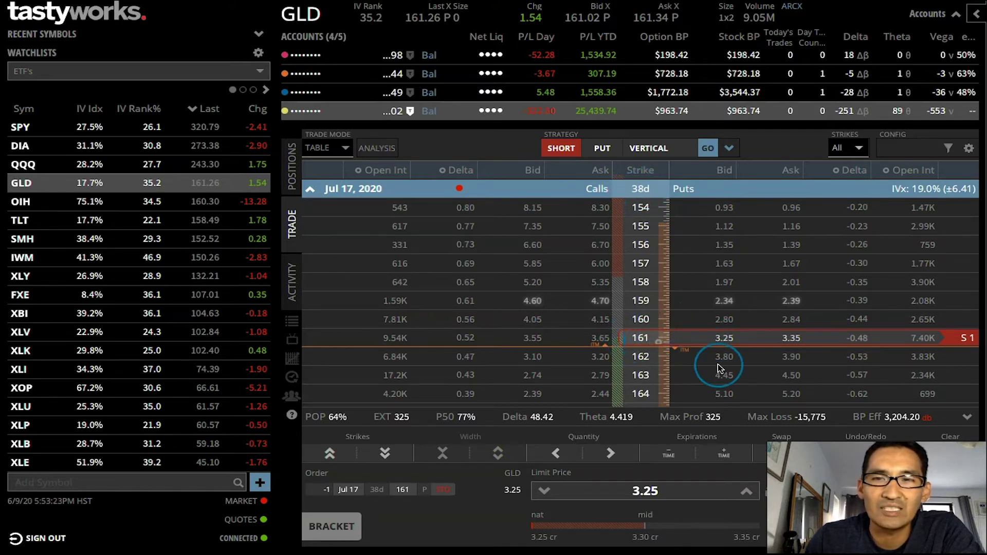
click(874, 527)
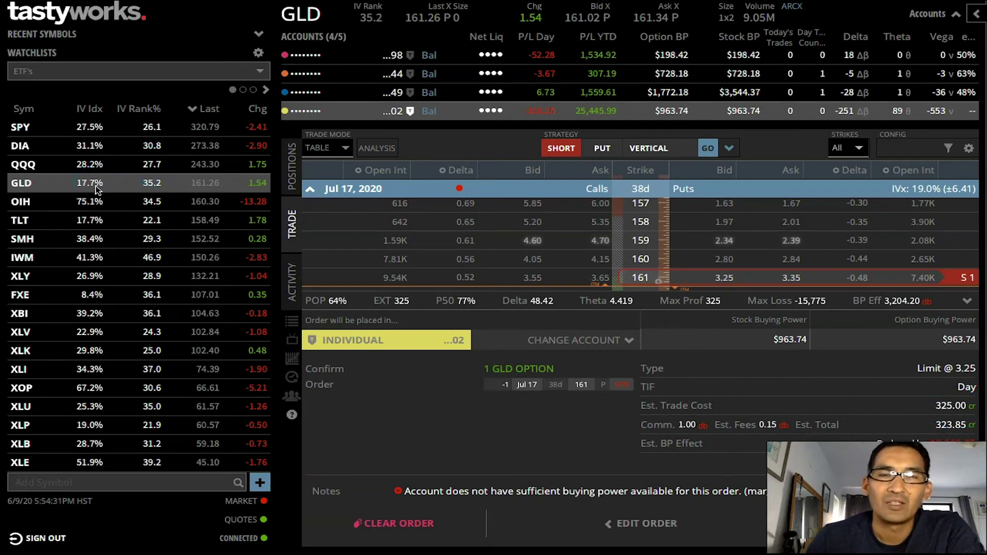
Step: Load OIH's option chain, listing expirations from Jun 12, 2020 to Jan 21, 2022
click(15, 202)
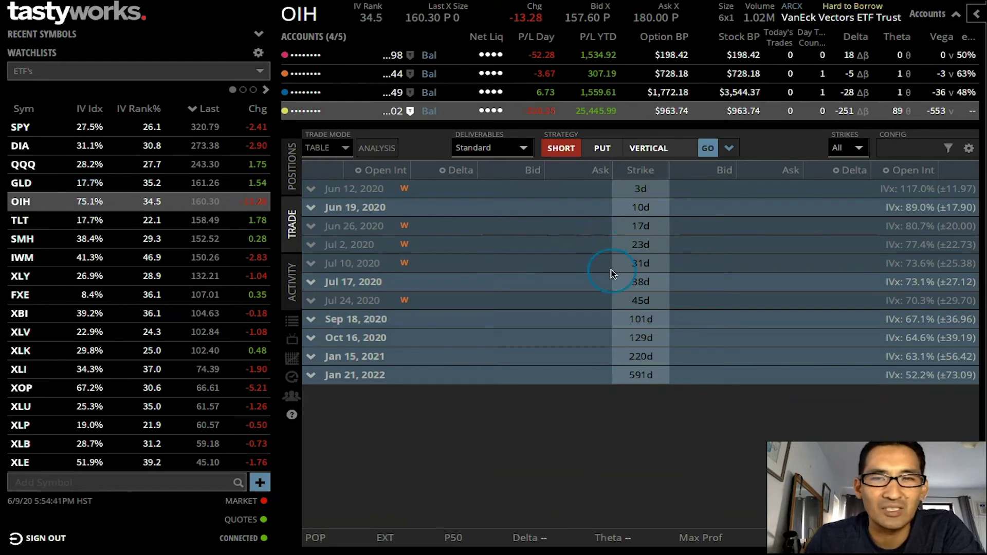
Step: Sell the OIH Jul 17, 2020 160 put at a 13.60 limit and open its order review
click(649, 282)
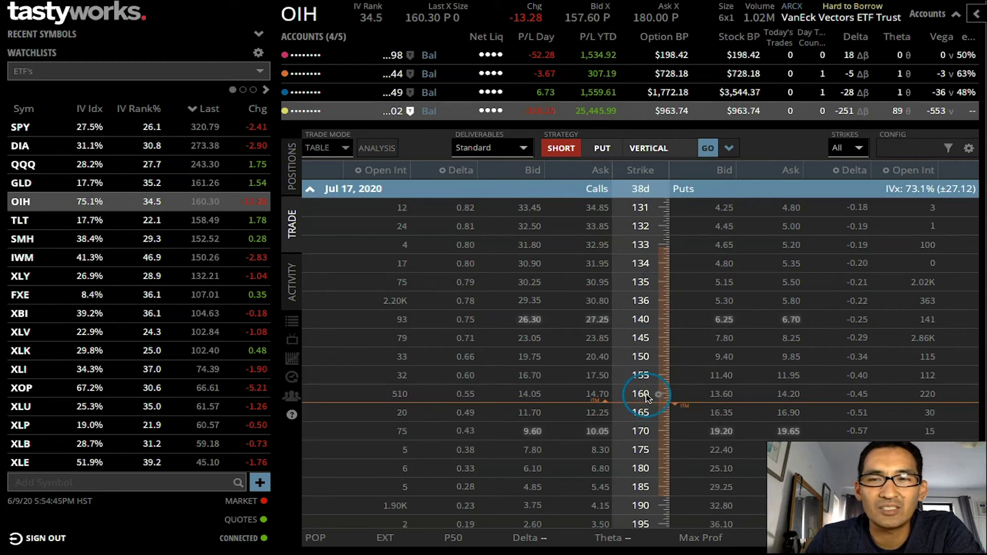
click(734, 396)
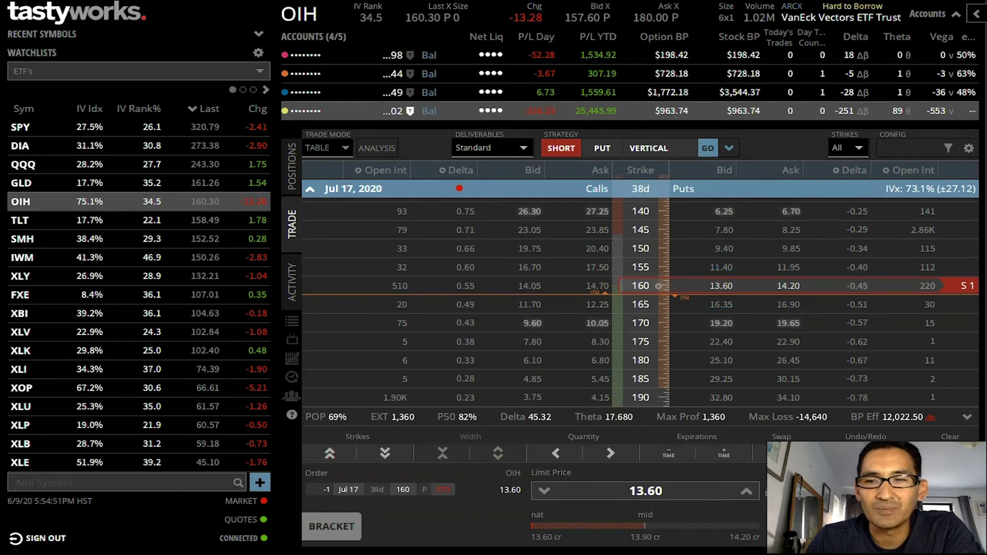
click(920, 524)
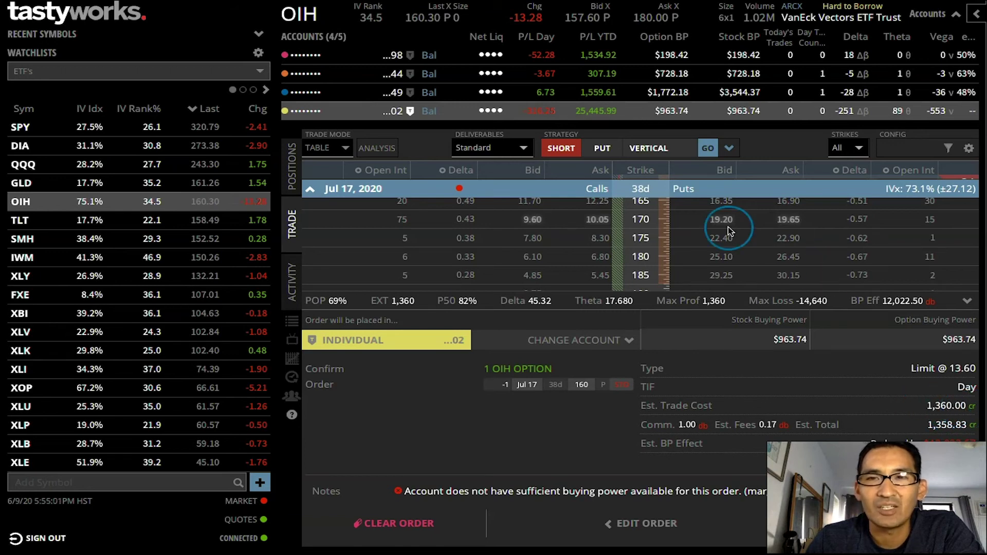
scroll(671, 240, up, 3)
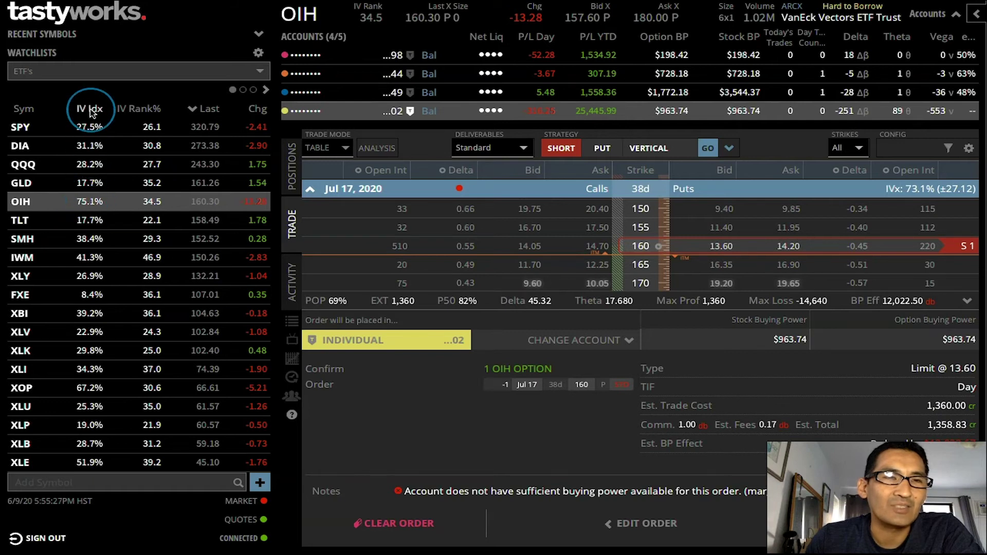
Step: Switch to GLD, sort the ETF watchlist by IV Rank highest first, then show DBA's expirations
click(153, 185)
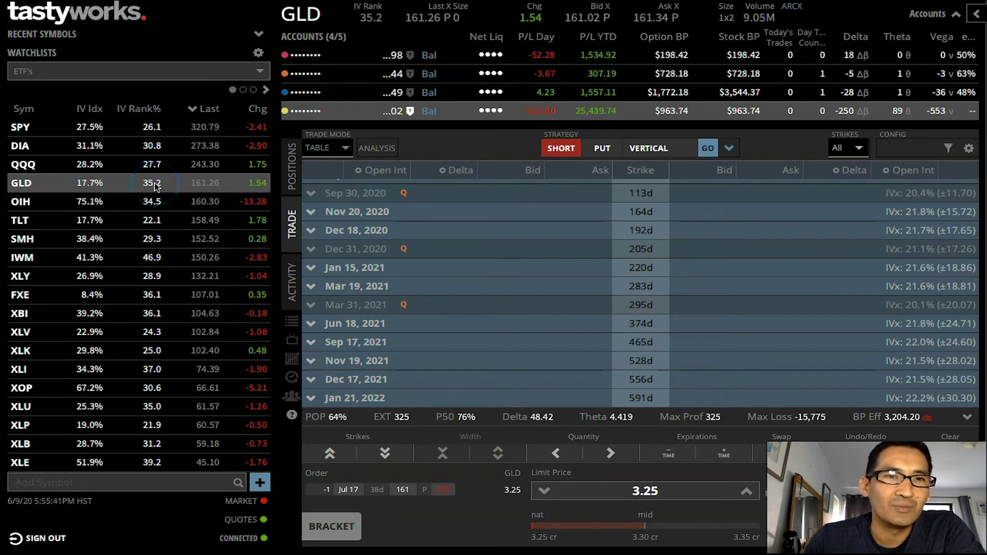
click(150, 110)
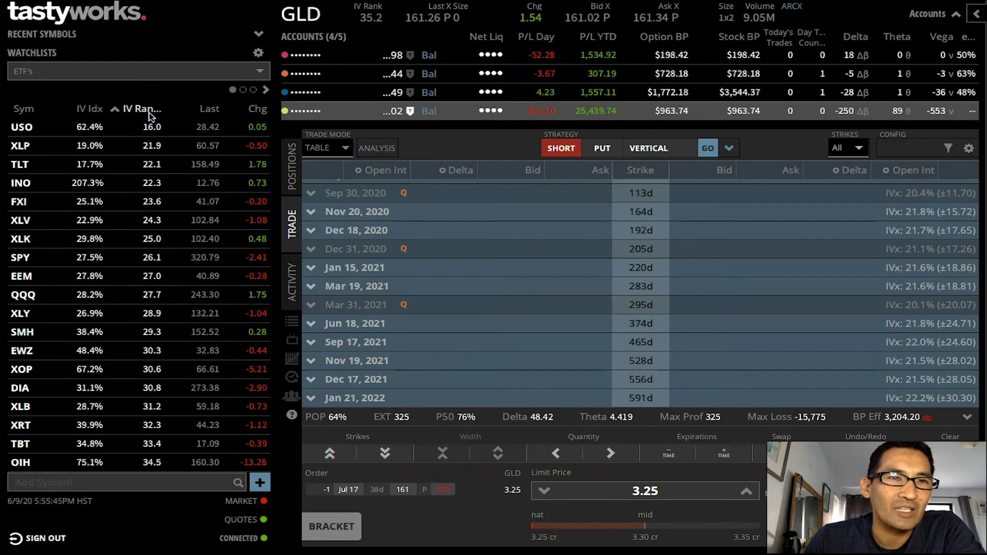
click(150, 110)
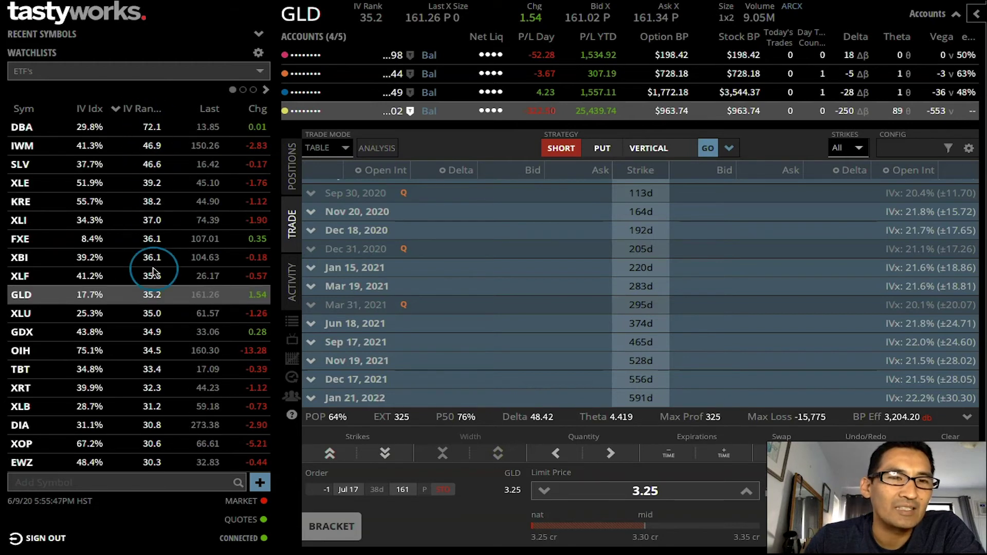
click(22, 129)
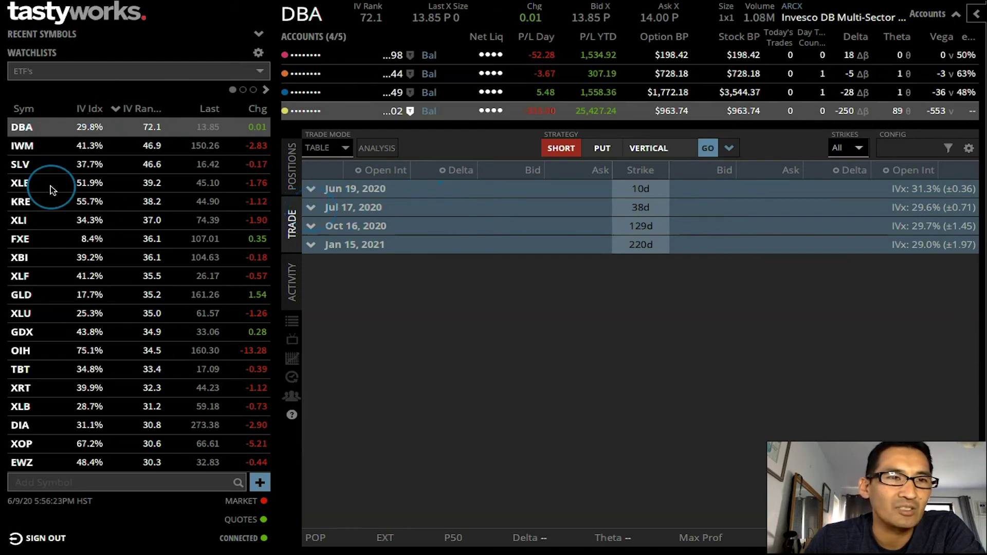
Step: Sort the watchlist by Last price descending and show GLD's Jul 17, 2020 strikes with the 161 short put
click(208, 110)
click(208, 110)
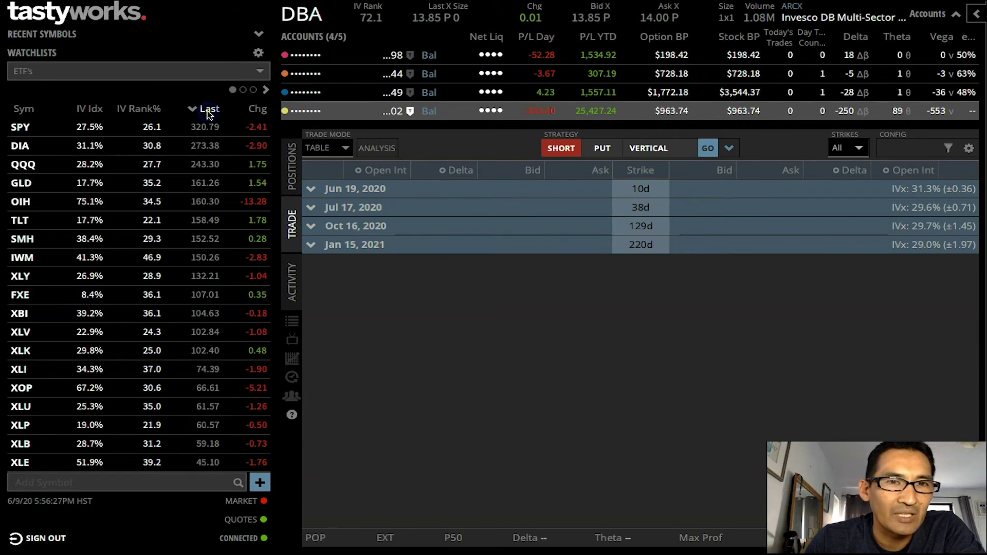
click(22, 184)
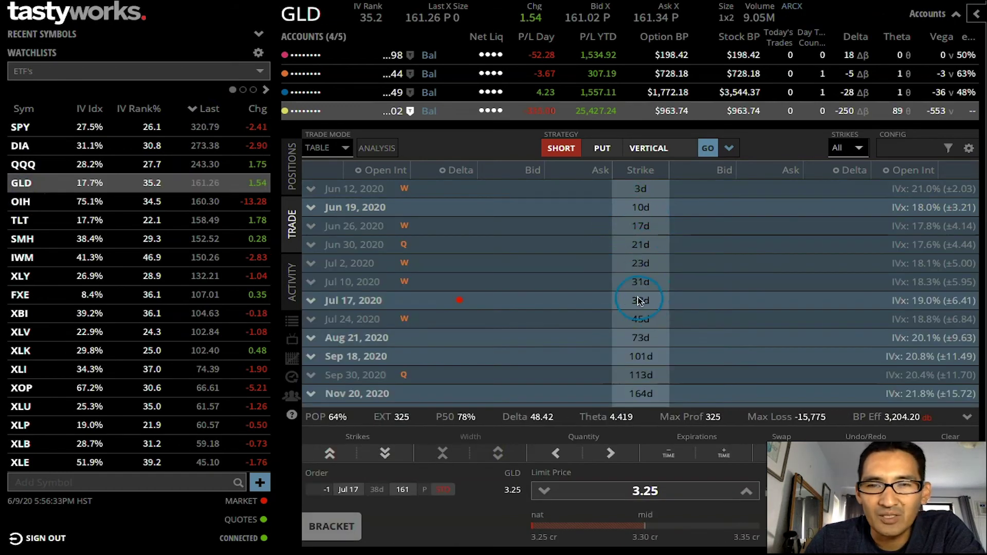
click(642, 303)
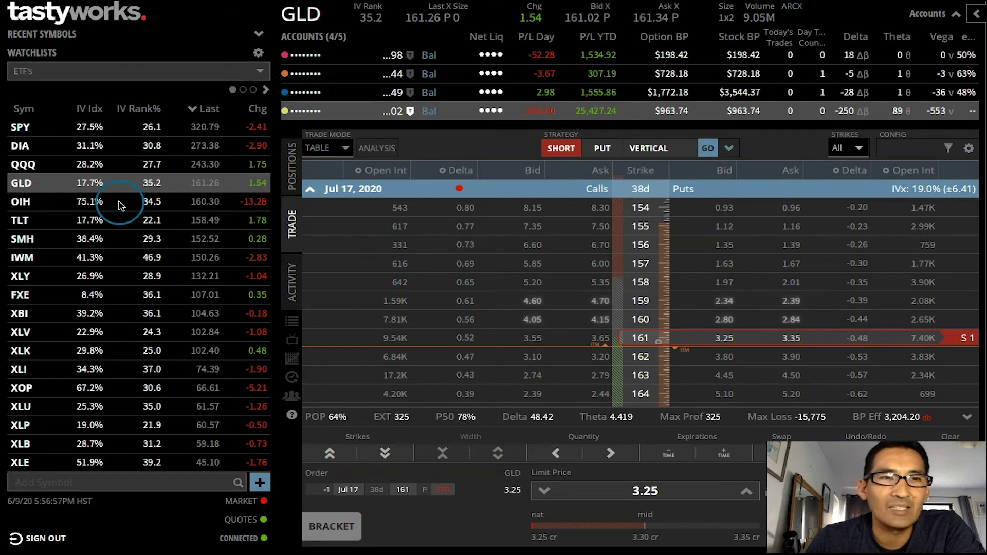
Step: Switch to OIH and expand Jul 17, 2020 to stage the short 160 put at 13.60
click(23, 204)
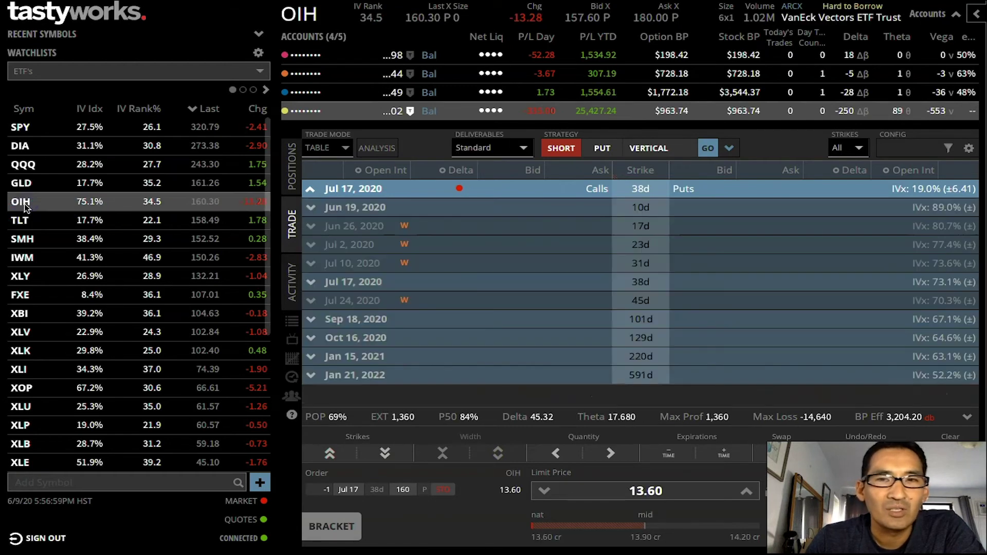
click(636, 283)
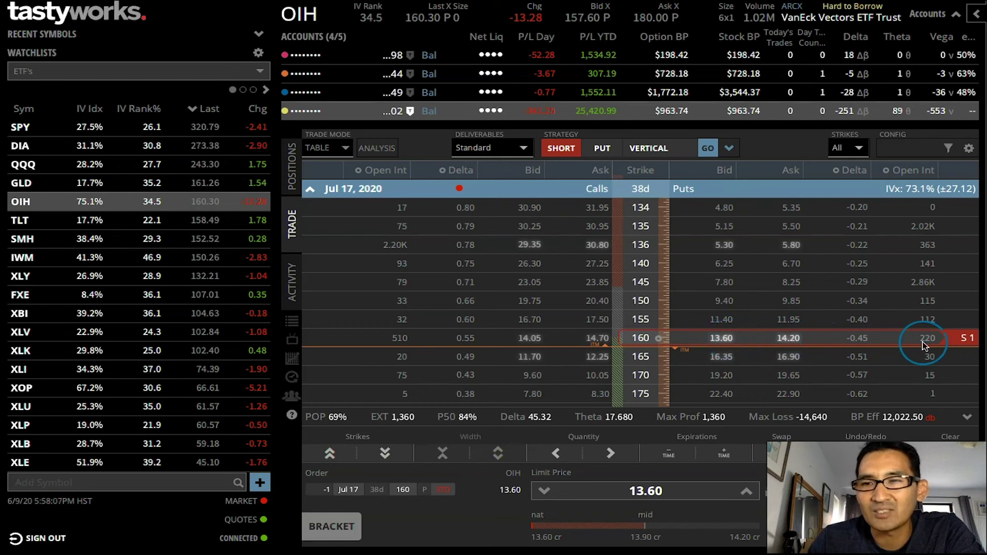
Step: Switch to GLD and expand its Jul 17, 2020 expiration showing the short 161 put at 3.25
click(22, 184)
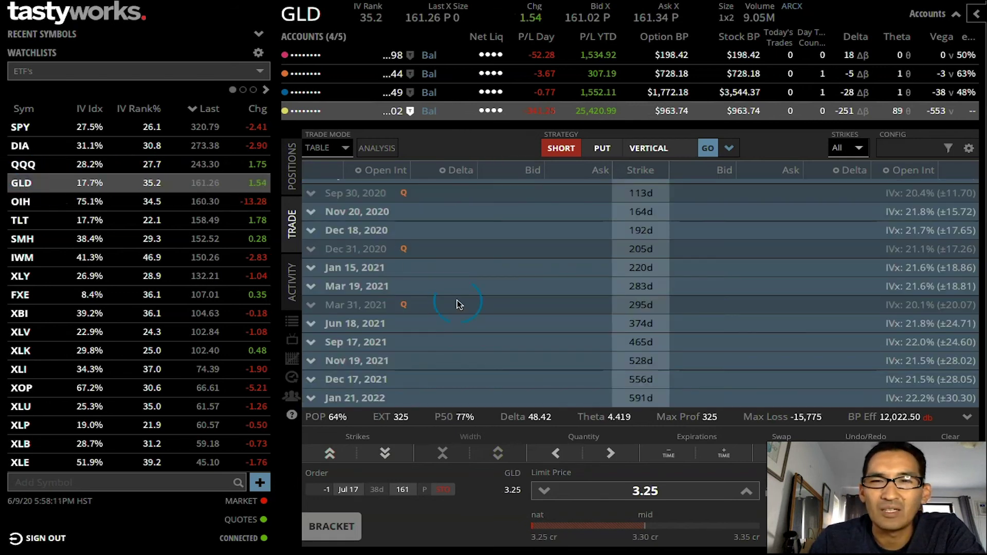
scroll(649, 231, up, 3)
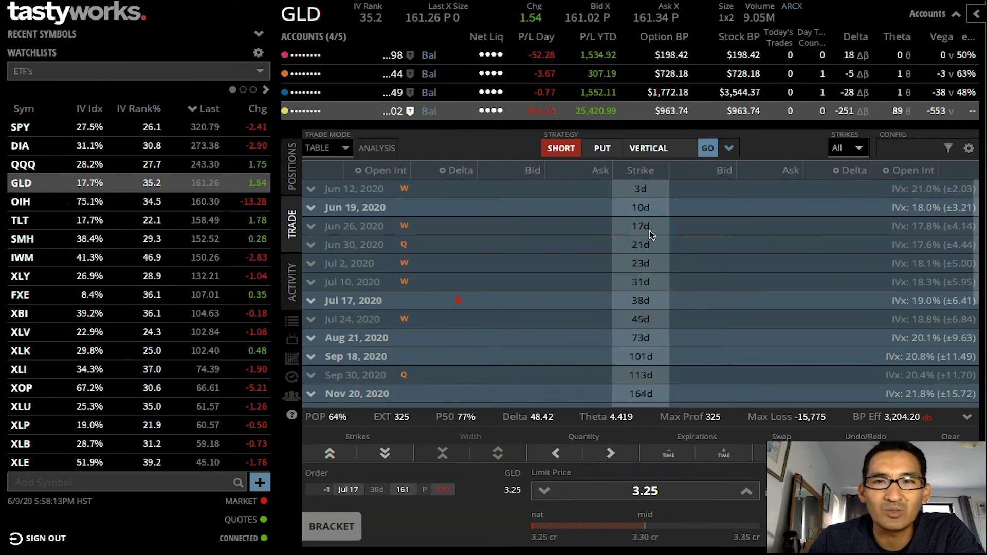
click(644, 307)
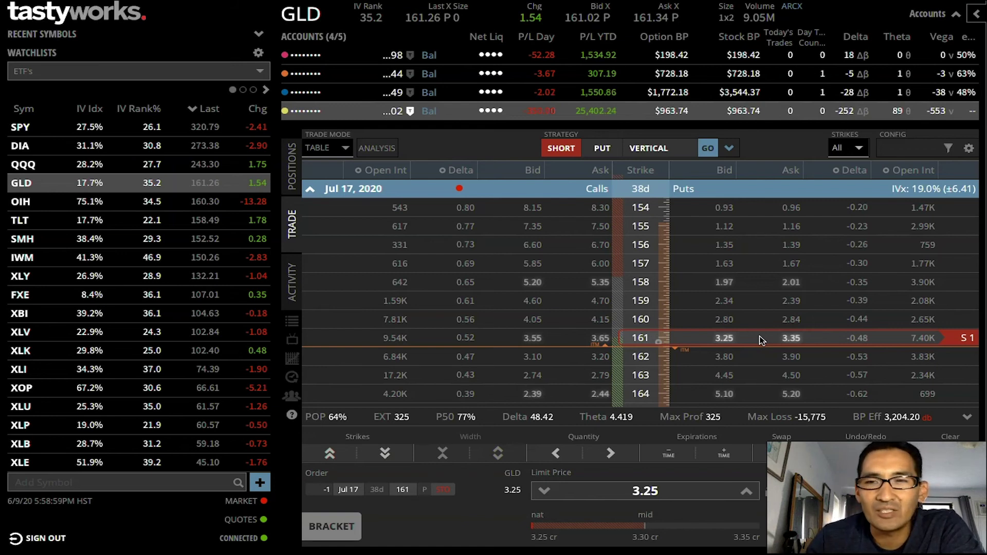
click(739, 339)
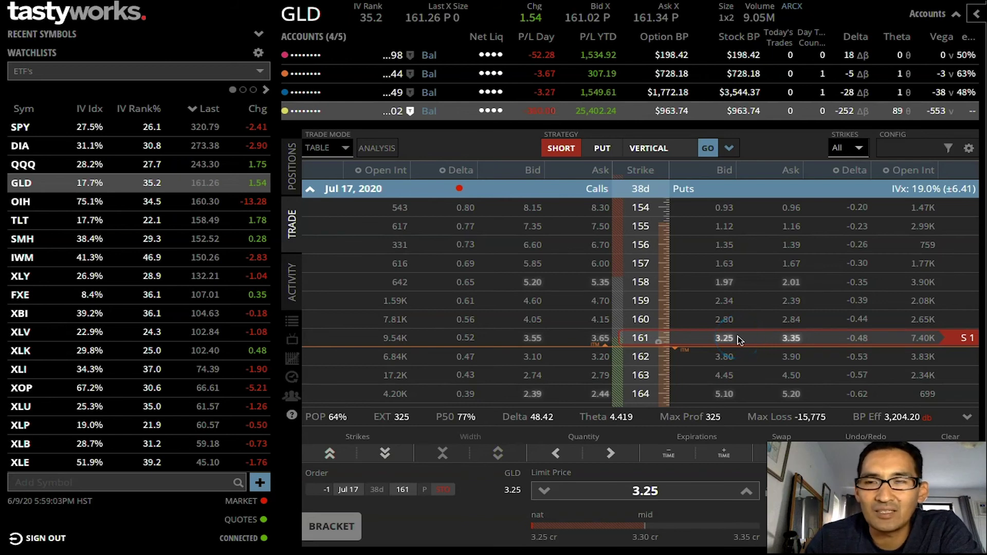
click(868, 227)
click(645, 227)
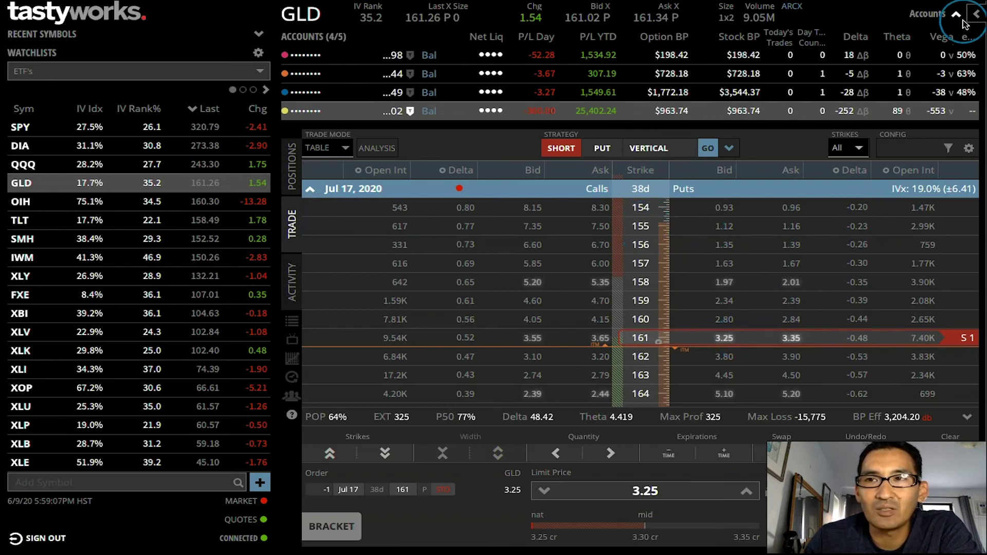
Step: Collapse the account balances panel and scroll down the GLD option chain
click(955, 16)
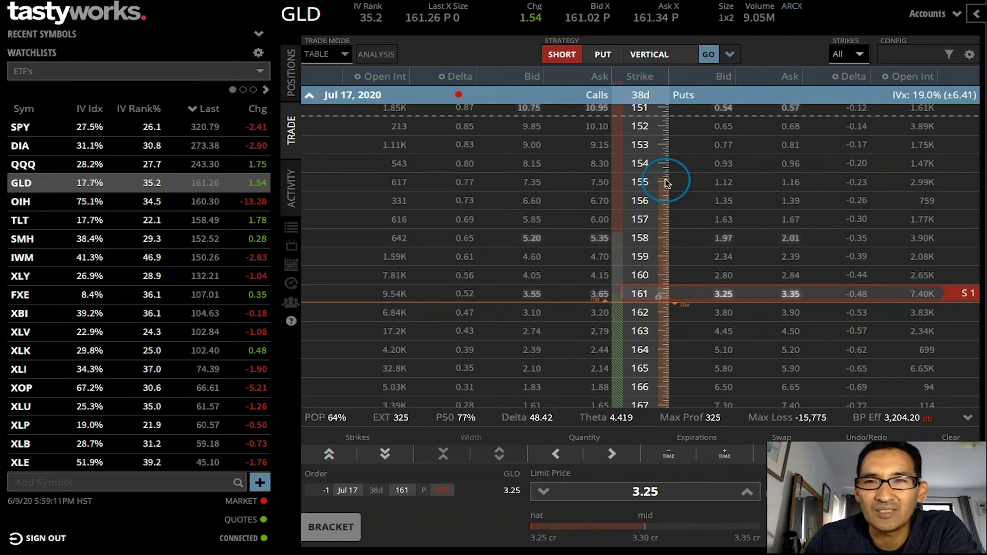
scroll(666, 184, down, 3)
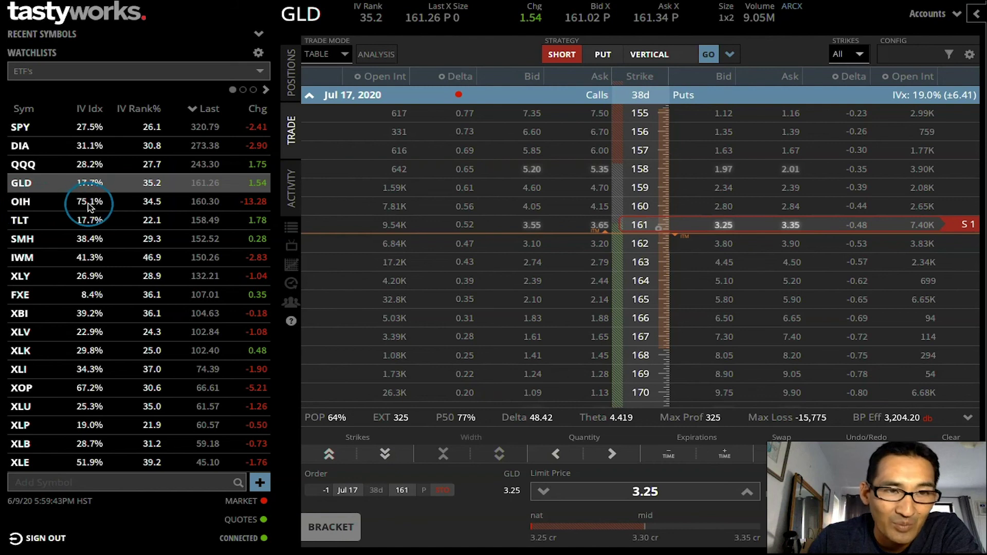
Step: Switch to OIH, expand Jul 17, 2020, and move the short put leg from 160 to the 134 strike
click(26, 202)
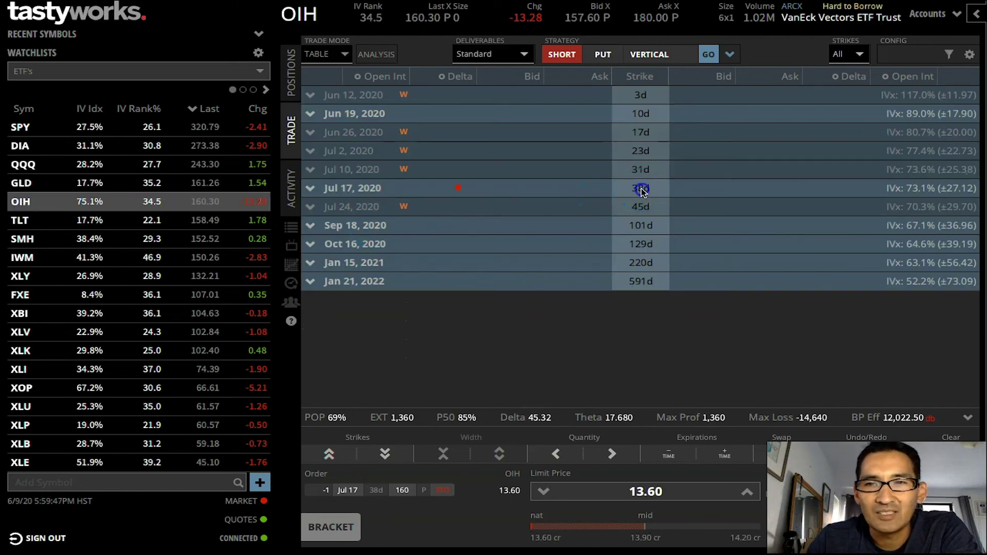
click(642, 190)
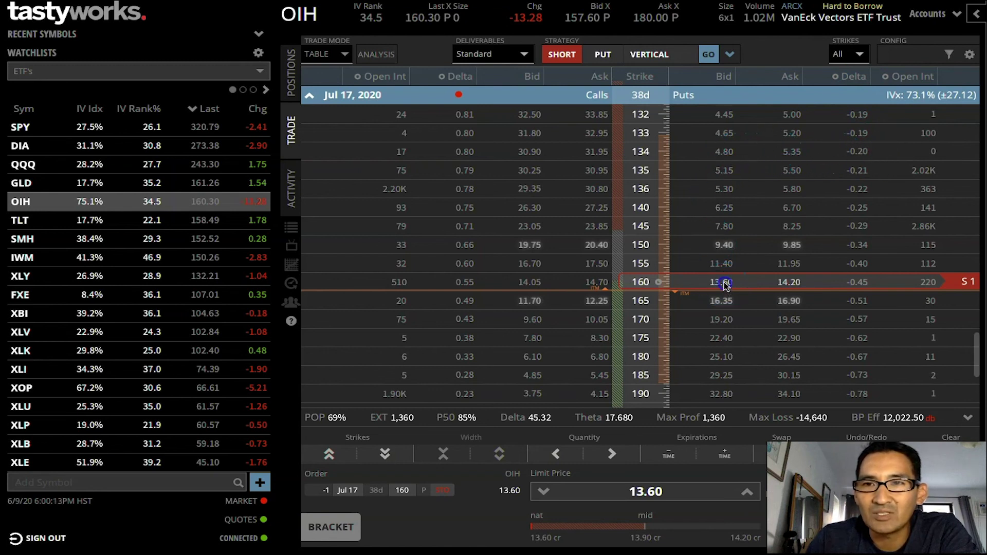
drag(723, 282, 735, 150)
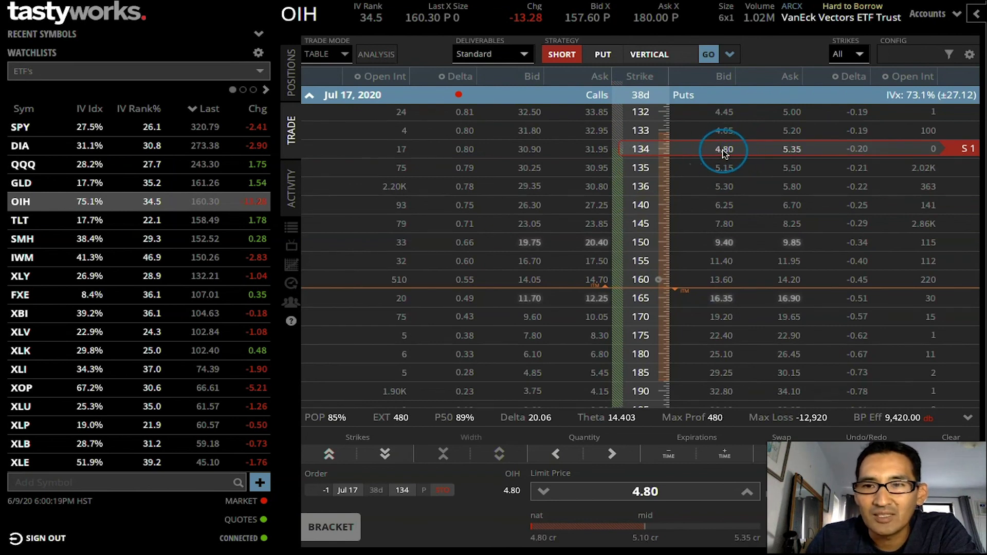
Step: Open the order confirmation for the short OIH Jul 17 134 put at a 4.80 limit
click(874, 527)
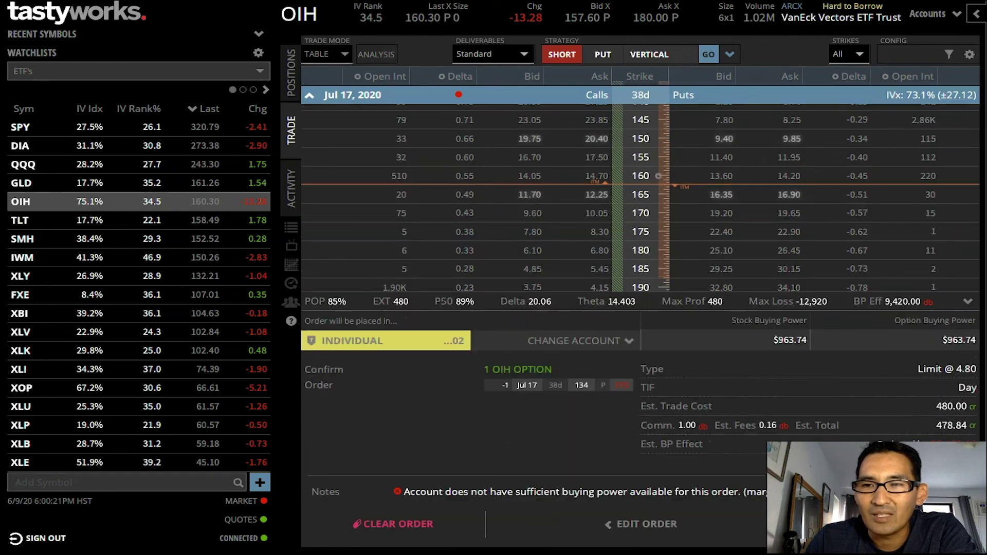
click(951, 419)
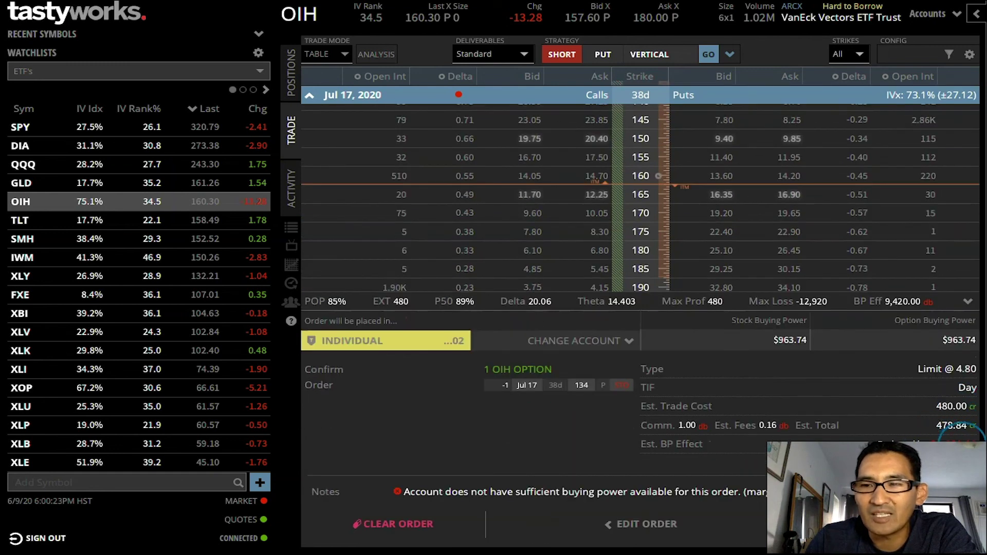
click(945, 453)
click(820, 236)
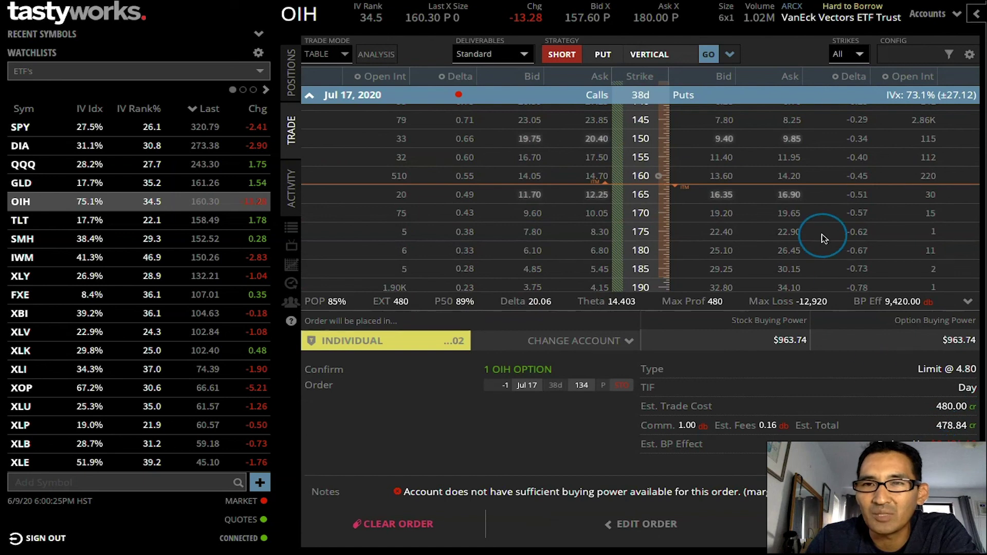
Step: Scroll through the chain to check the 134 put order's 85% POP and 480 max profit
scroll(823, 238, up, 4)
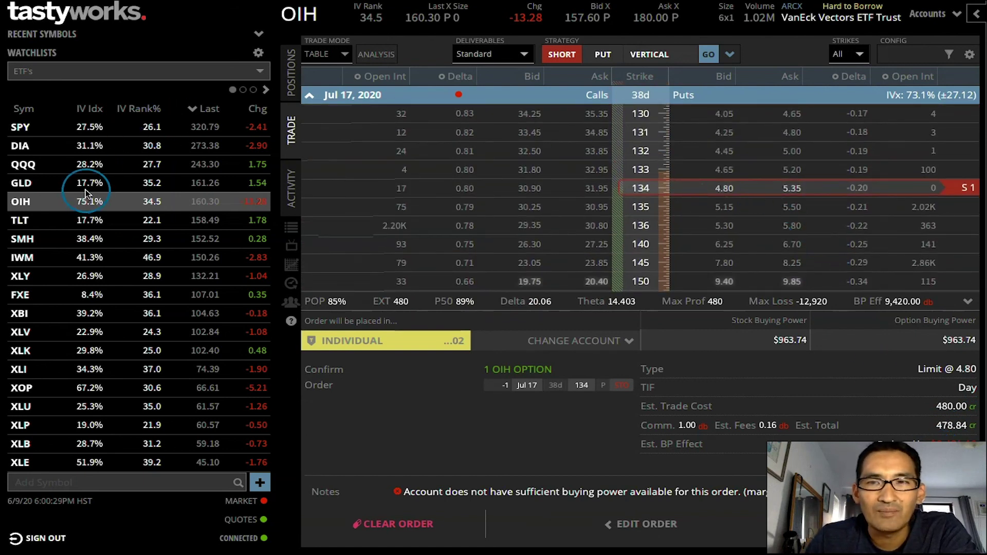
scroll(730, 188, down, 3)
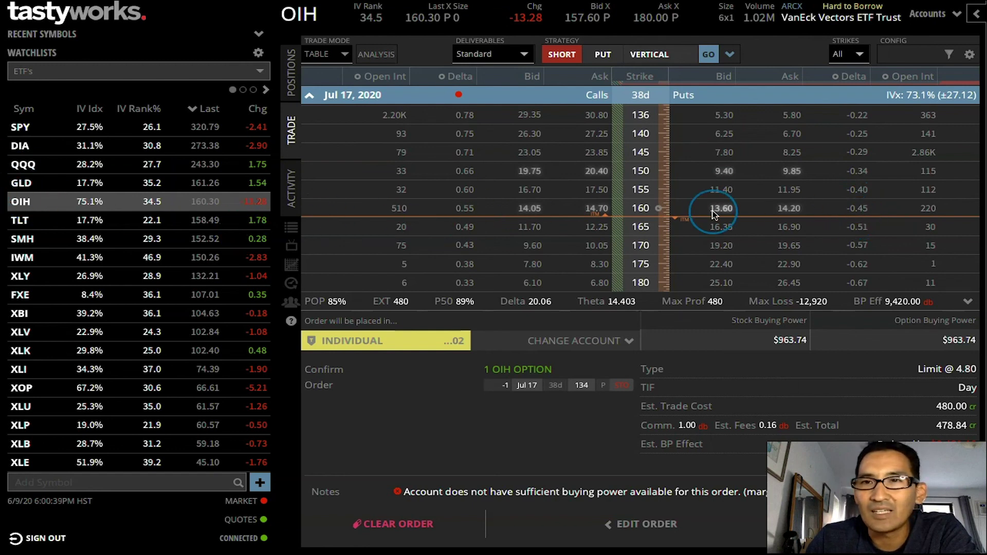
scroll(786, 211, up, 3)
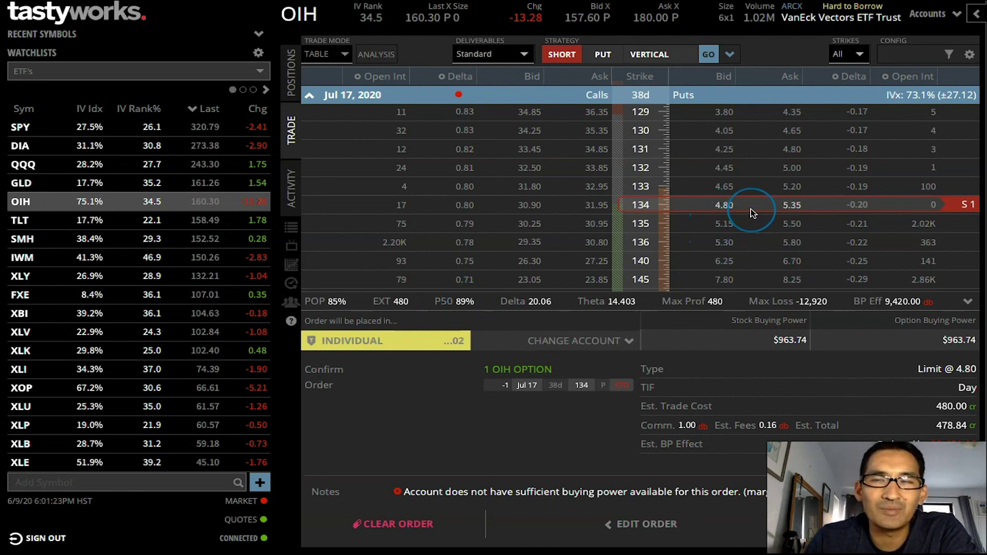
scroll(751, 212, down, 2)
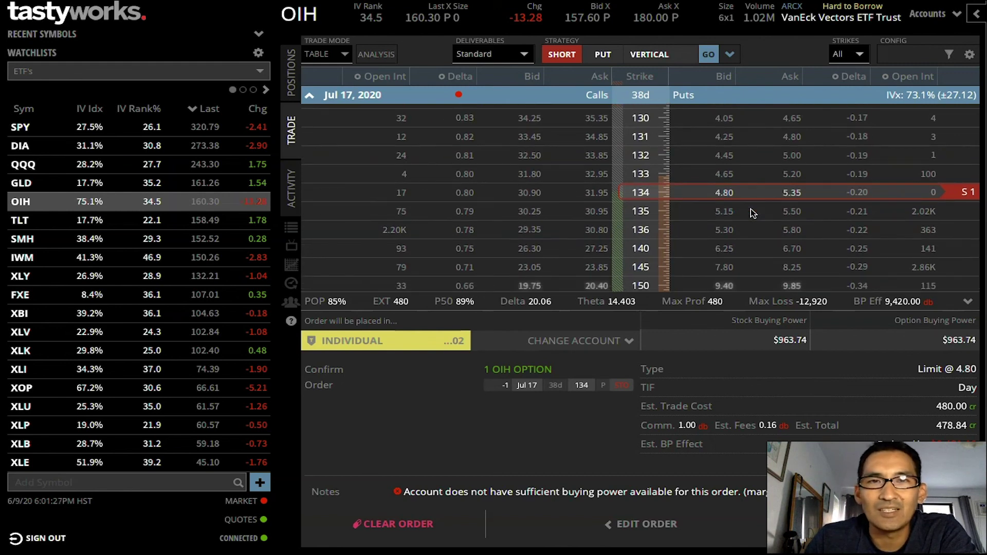
scroll(752, 212, down, 3)
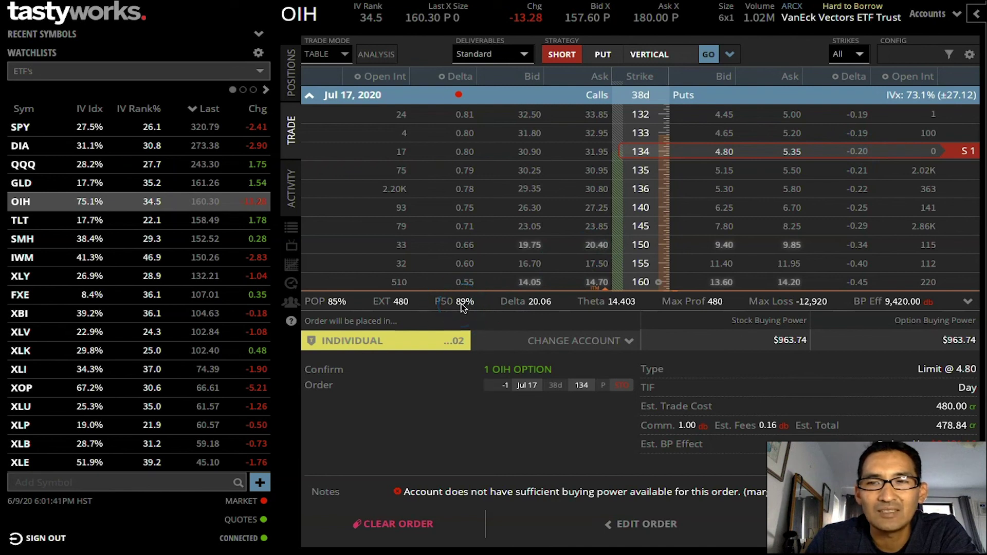
scroll(705, 180, down, 1)
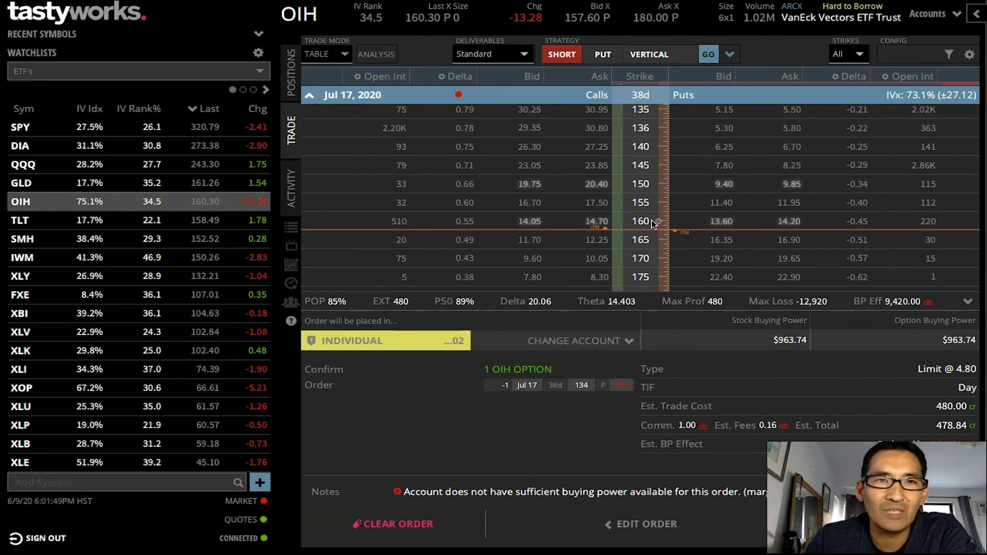
click(632, 240)
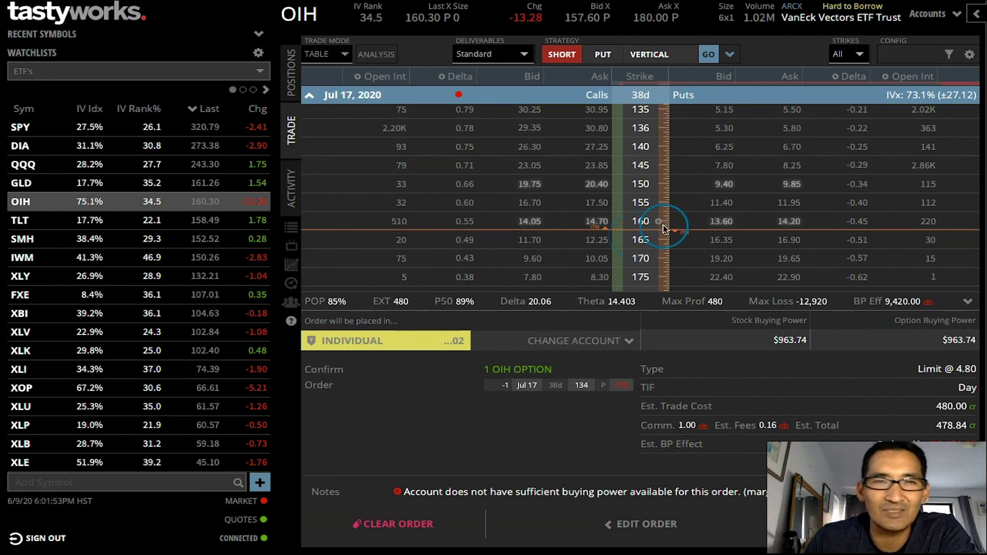